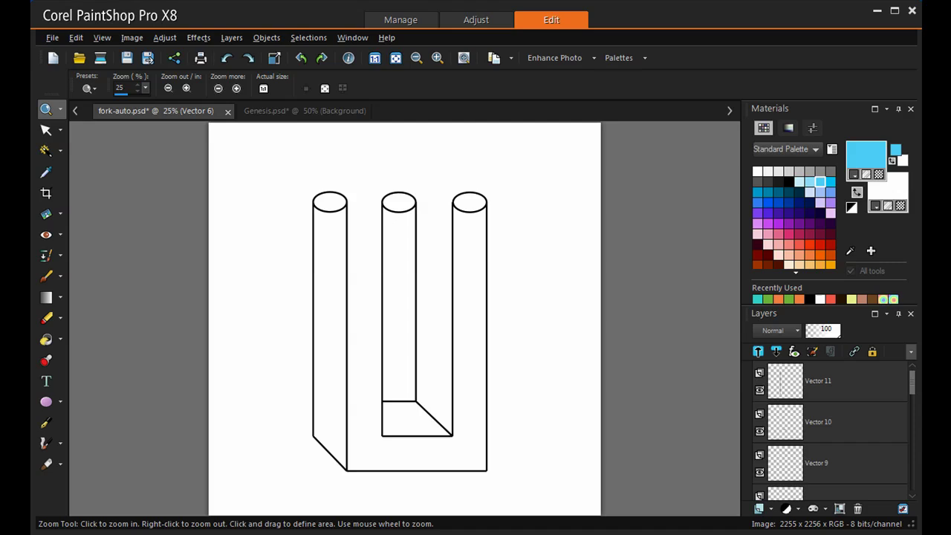
# Turn on guides, rulers and Snap To Guides, then switch to the Genesis.psd document.
pyautogui.click(104, 38)
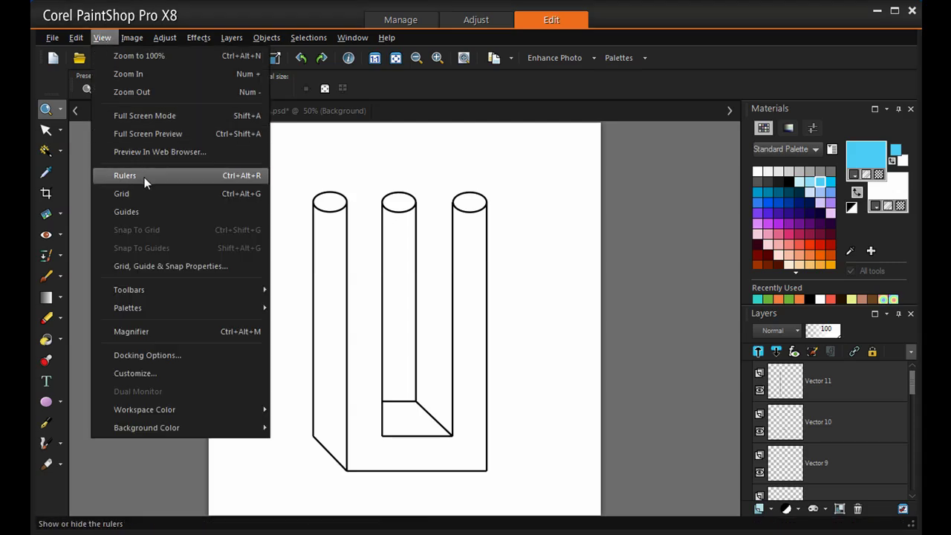
pyautogui.click(158, 212)
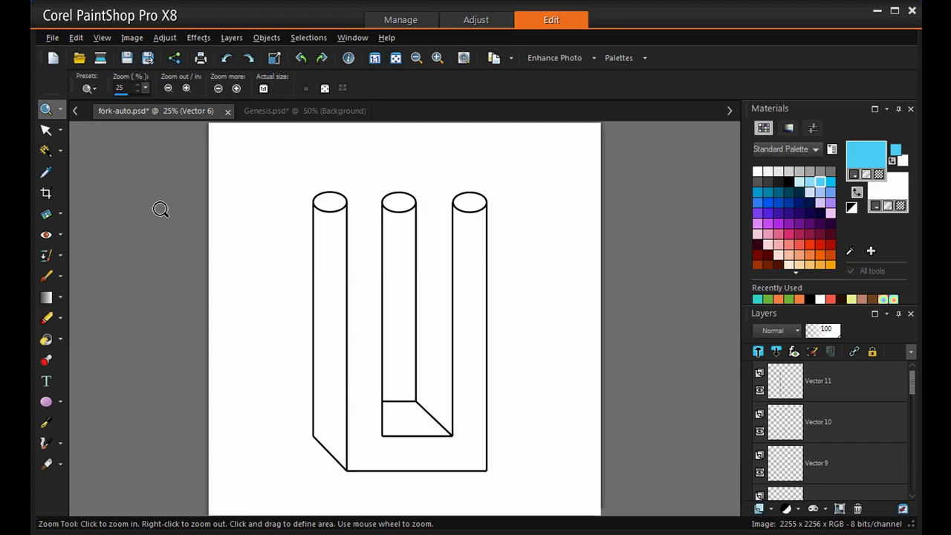
pyautogui.click(102, 38)
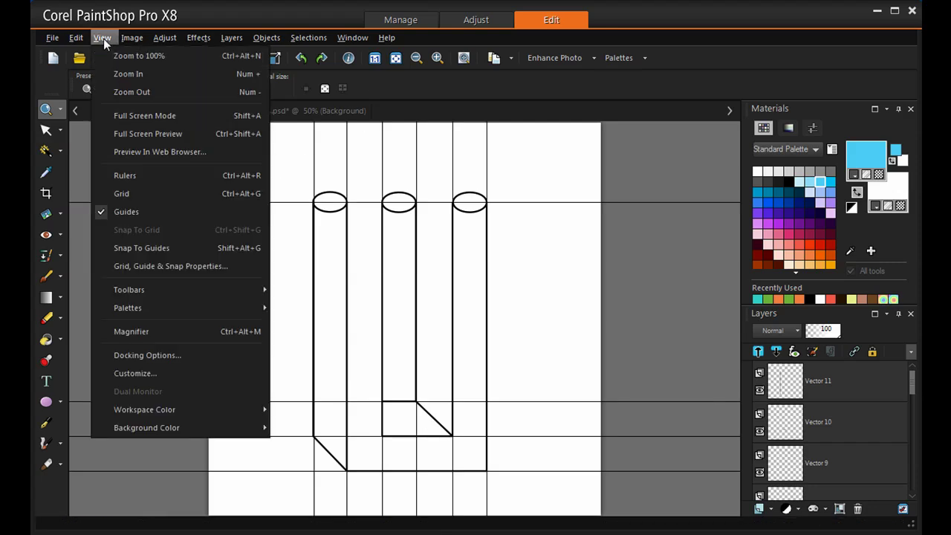
pyautogui.click(137, 176)
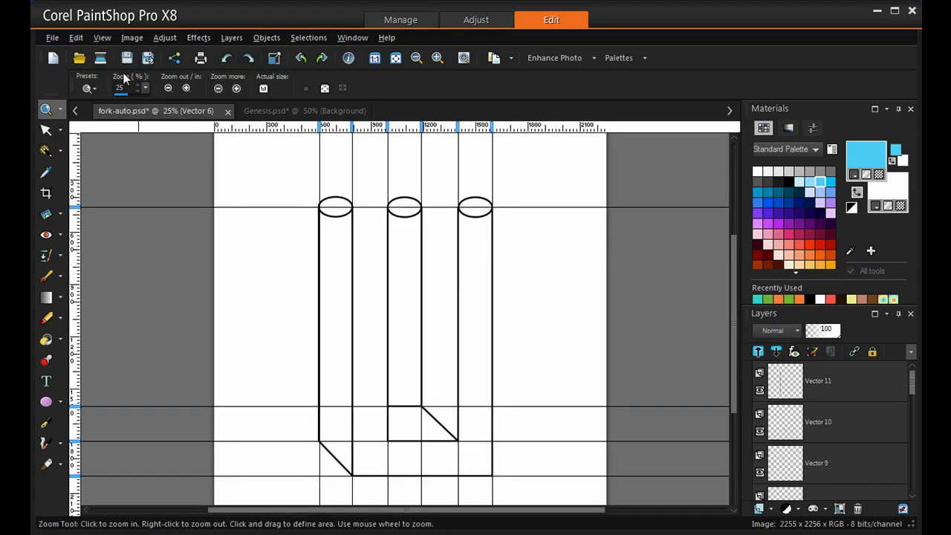
pyautogui.click(104, 39)
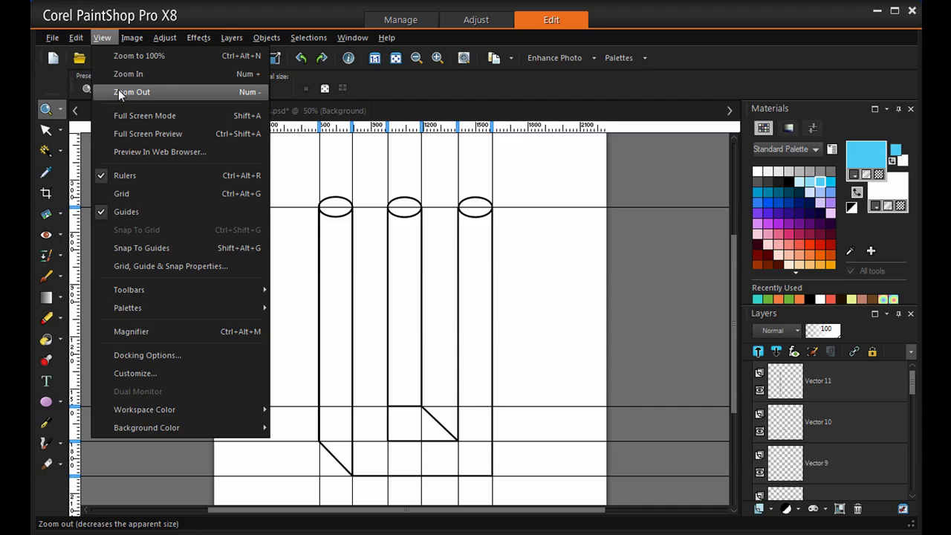
pyautogui.click(151, 248)
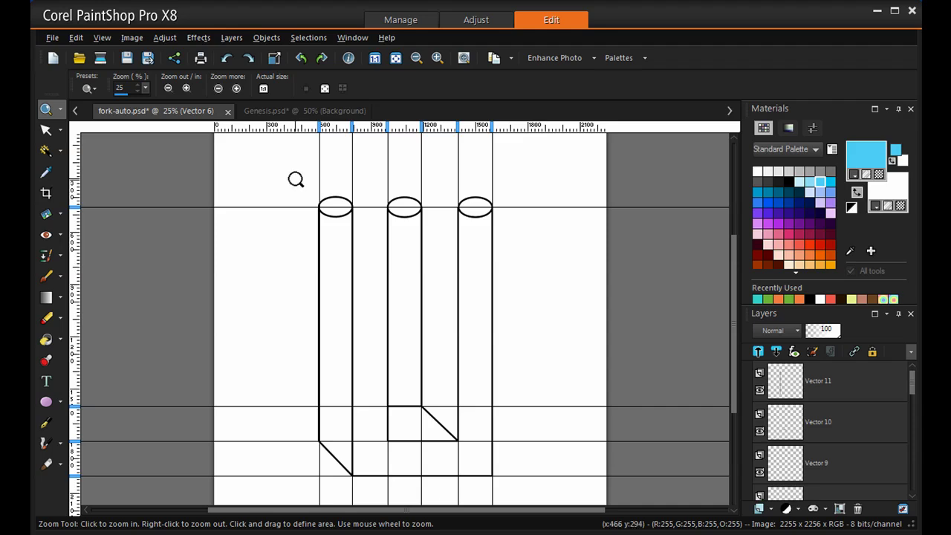
pyautogui.click(305, 110)
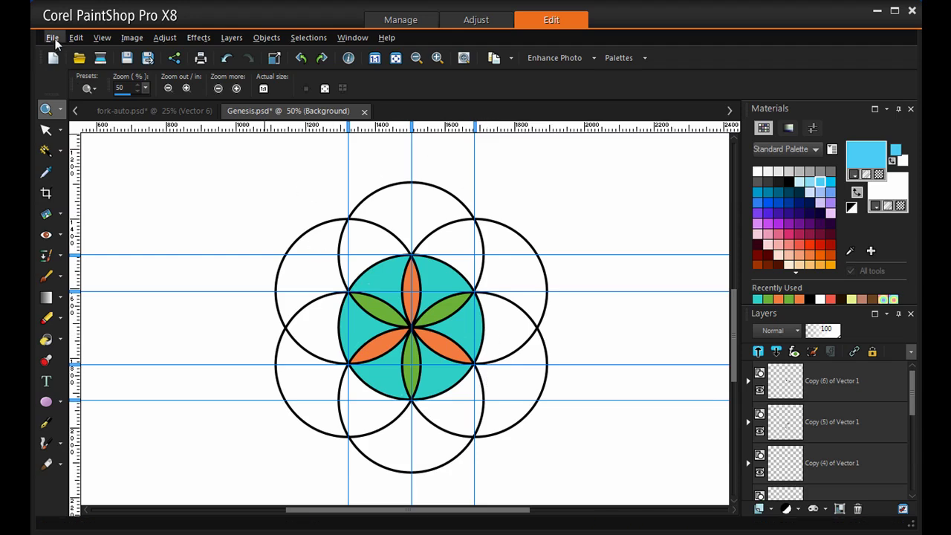
# Create a new 3000 x 3000 pixel image, Image12, with a white raster background.
pyautogui.click(54, 38)
pyautogui.click(78, 57)
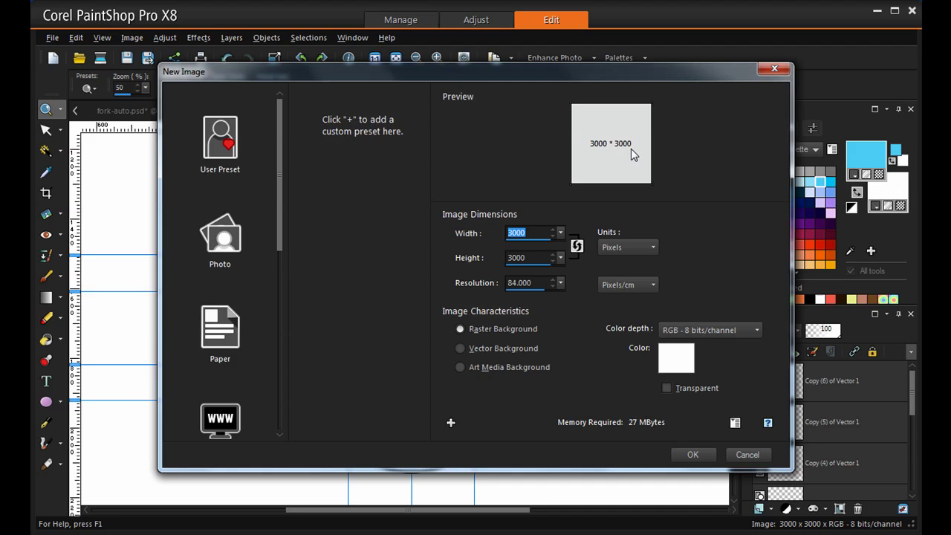
pyautogui.click(696, 454)
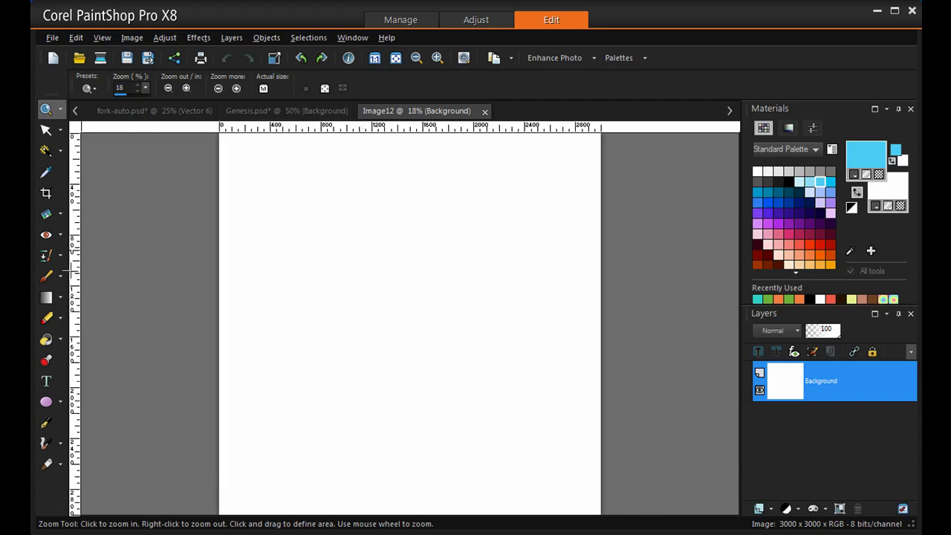
# Place six vertical guides about 200 pixels apart on Image12, checking spacing against fork-auto.psd.
pyautogui.moveTo(76, 271); pyautogui.dragTo(320, 255)
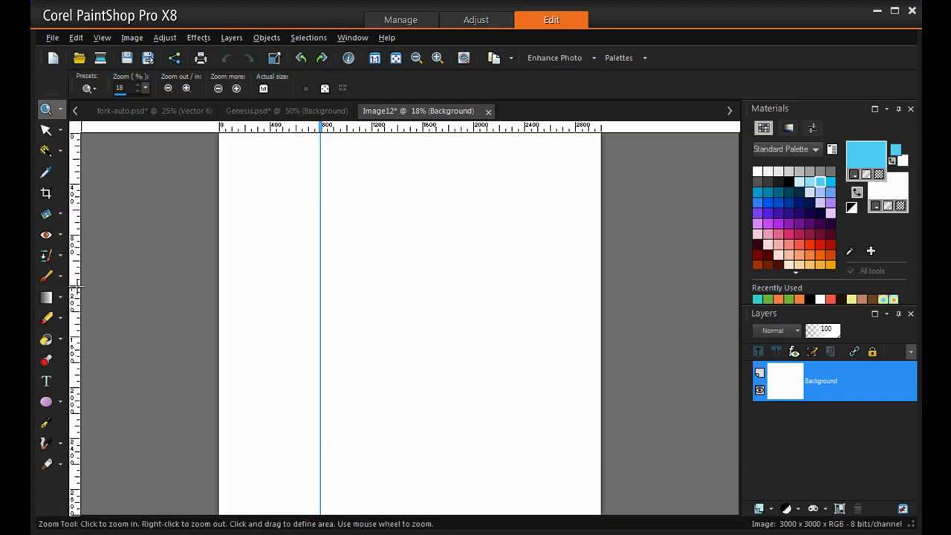
pyautogui.moveTo(72, 277); pyautogui.dragTo(346, 208)
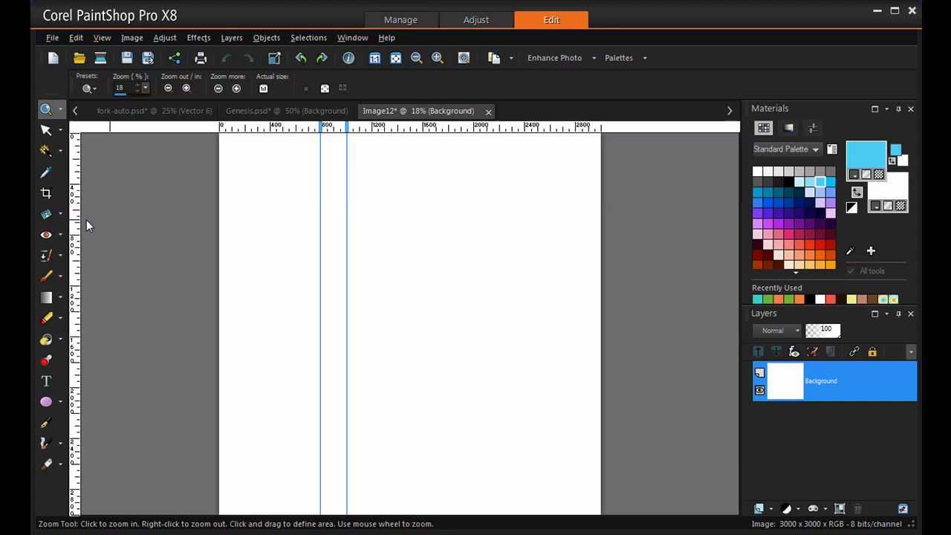
pyautogui.moveTo(73, 221); pyautogui.dragTo(396, 146)
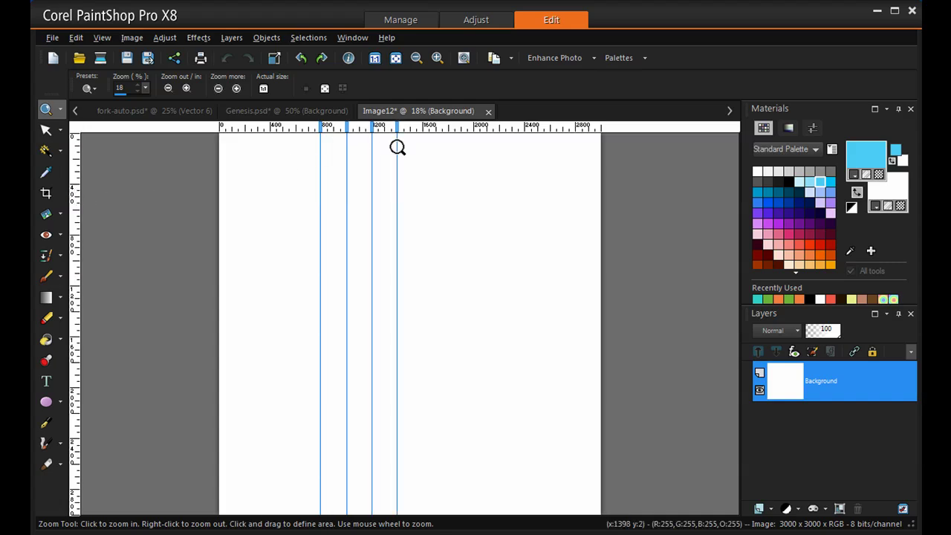
pyautogui.moveTo(78, 212); pyautogui.dragTo(422, 156)
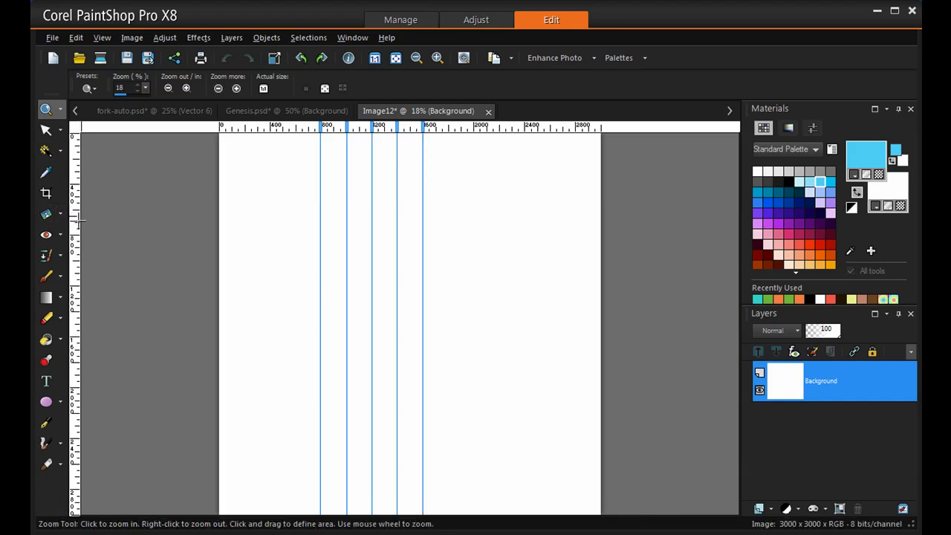
pyautogui.moveTo(78, 217); pyautogui.dragTo(446, 175)
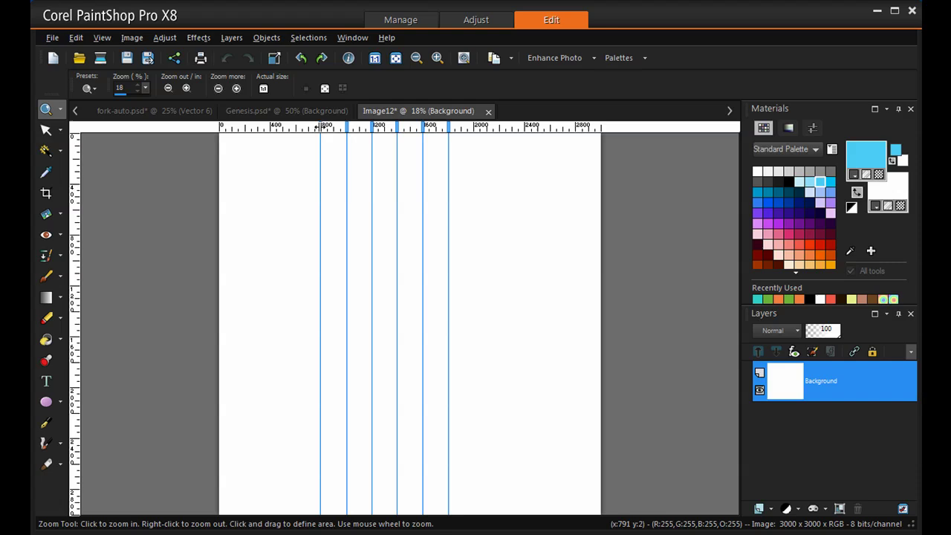
pyautogui.moveTo(321, 128)
pyautogui.mouseDown()
pyautogui.moveTo(272, 127)
pyautogui.moveTo(309, 125)
pyautogui.mouseUp()
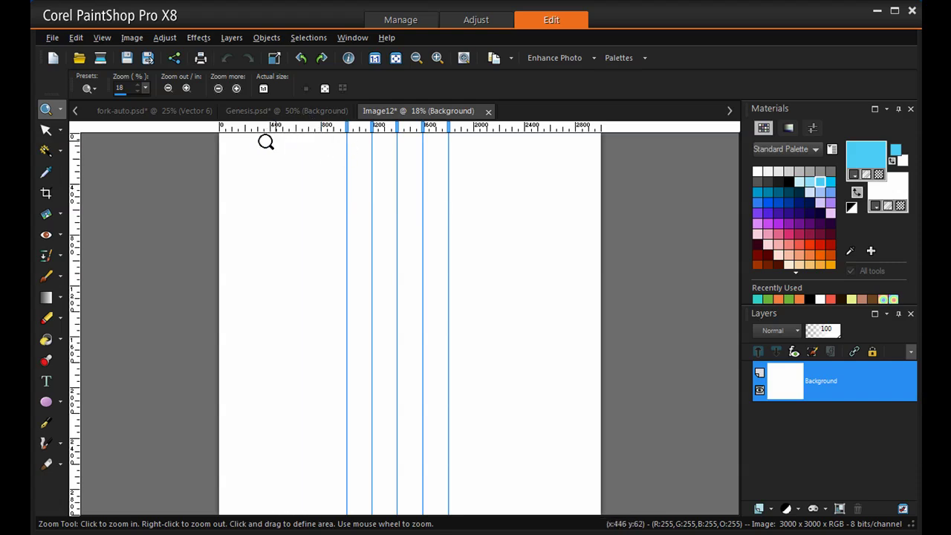
pyautogui.moveTo(75, 165); pyautogui.dragTo(322, 165)
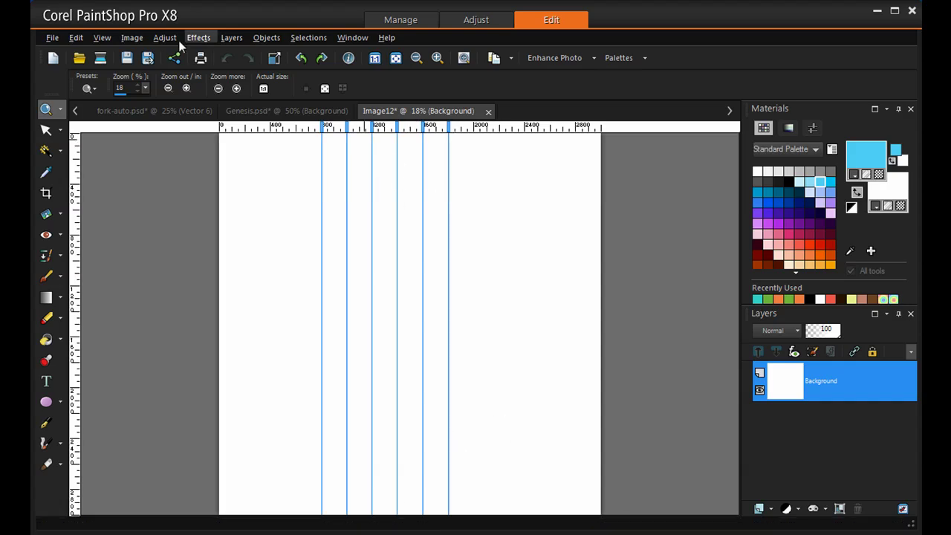
pyautogui.click(119, 111)
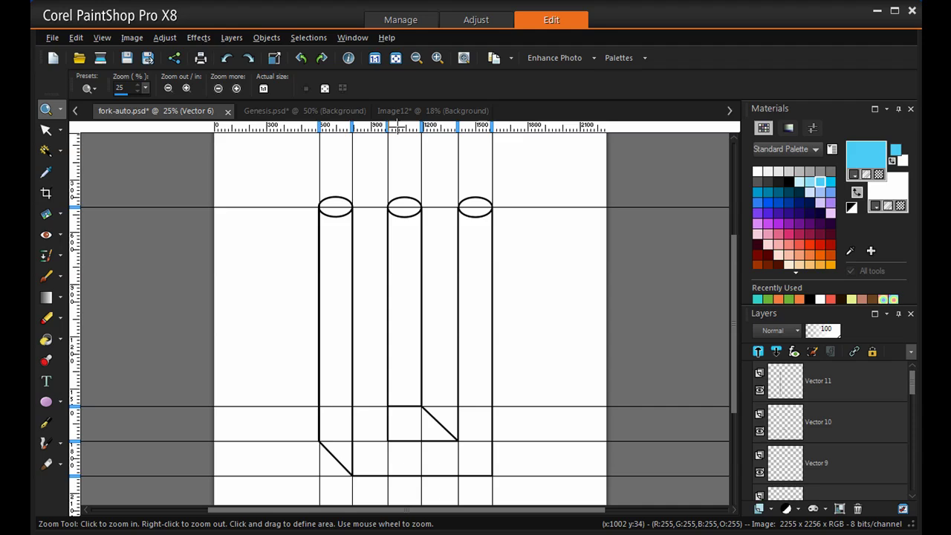
pyautogui.click(414, 113)
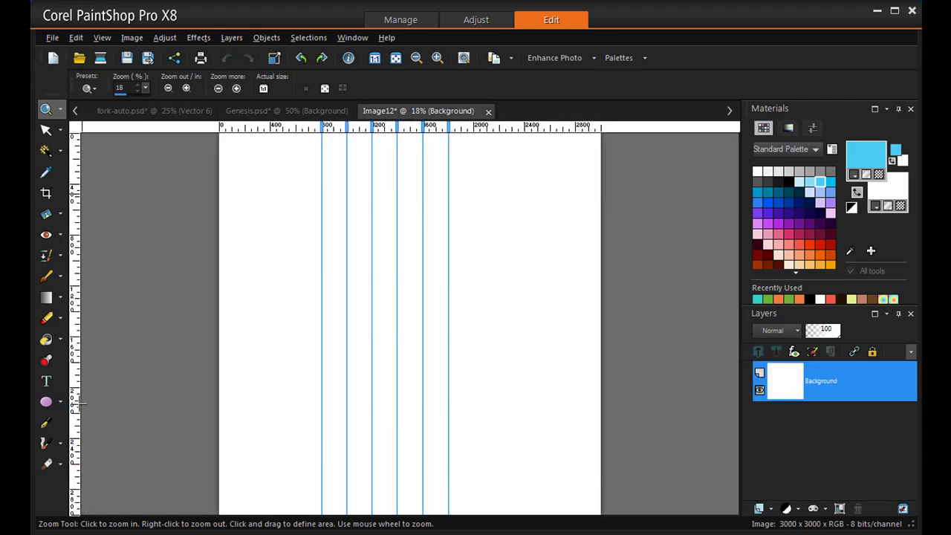
# Set the Ellipse tool to Draw Ellipse mode with a solid black outline and transparent fill.
pyautogui.click(60, 401)
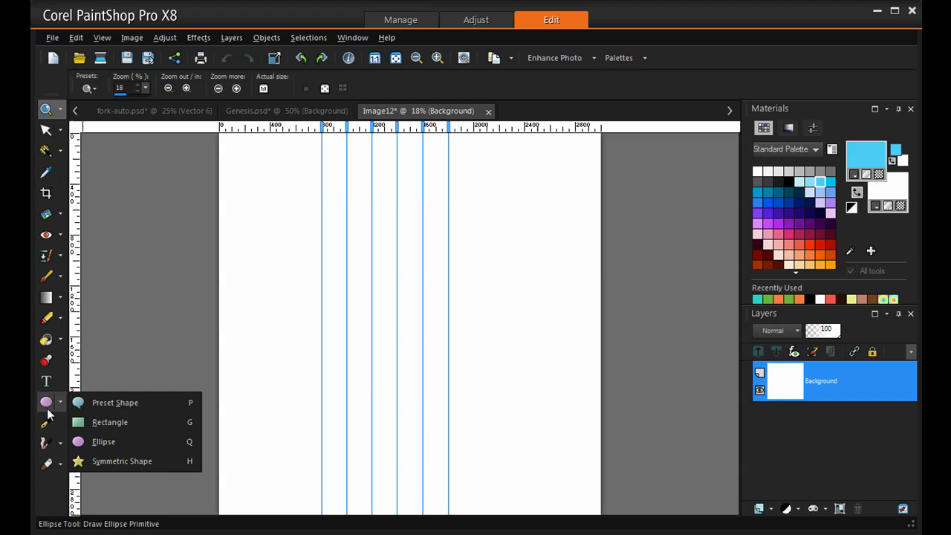
pyautogui.click(60, 402)
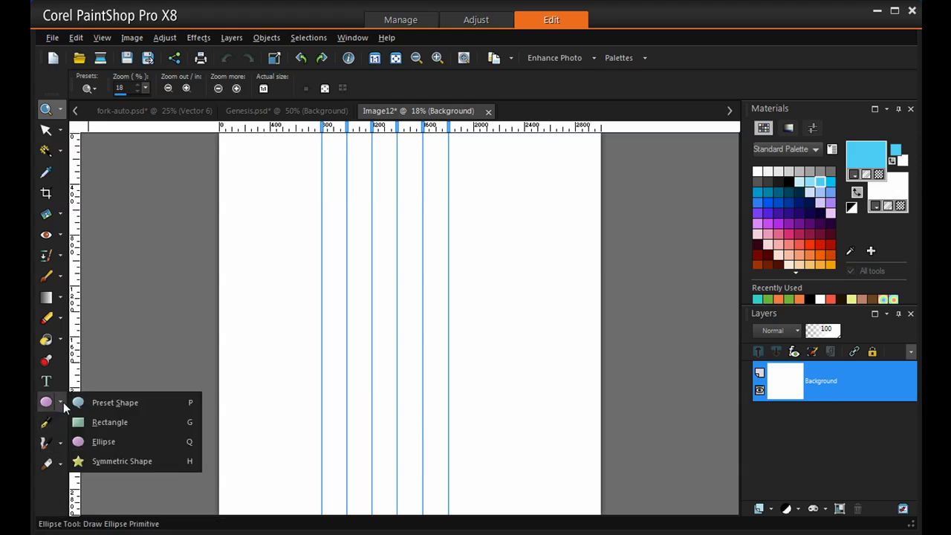
pyautogui.click(104, 441)
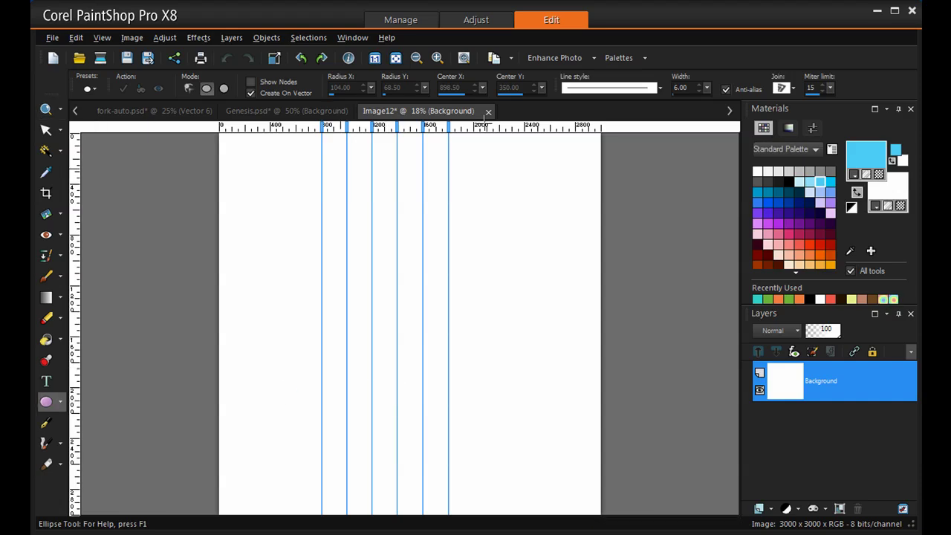
pyautogui.click(207, 90)
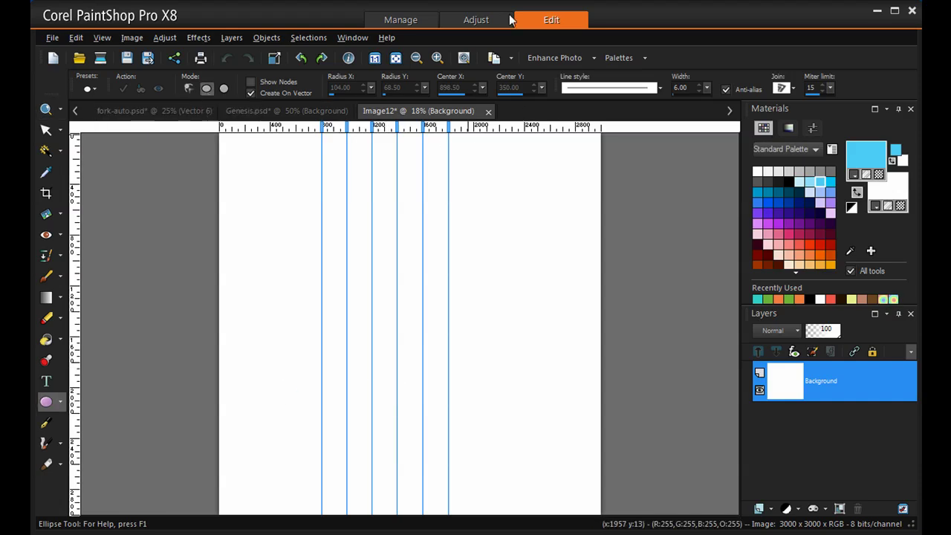
pyautogui.click(607, 91)
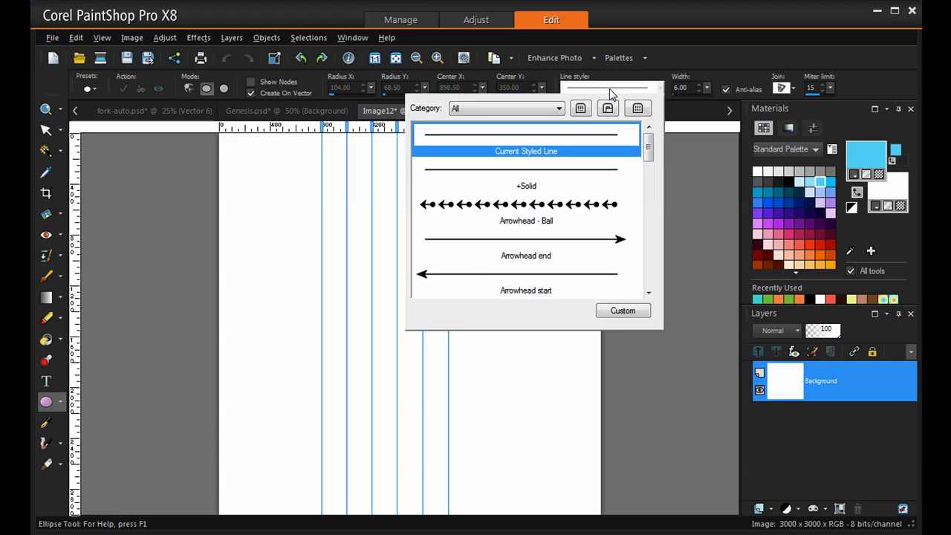
pyautogui.click(502, 136)
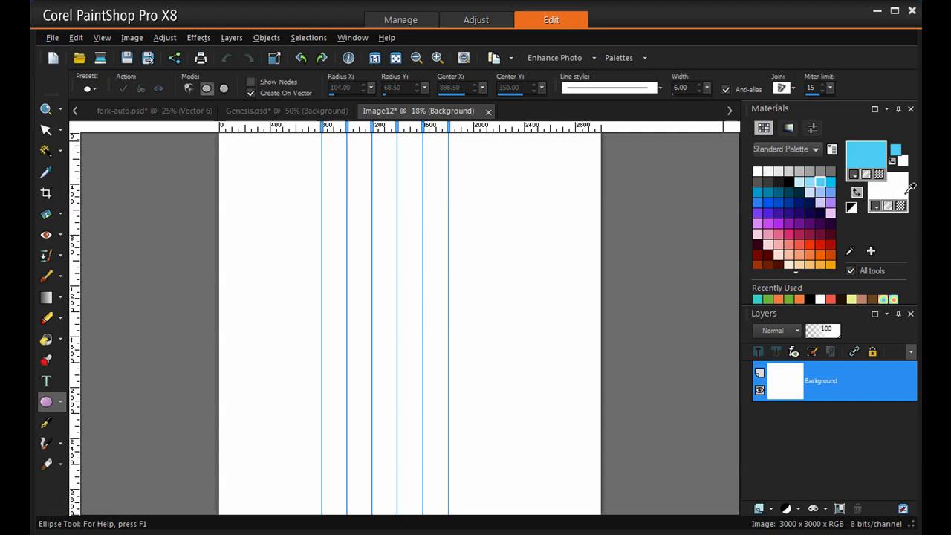
pyautogui.click(851, 208)
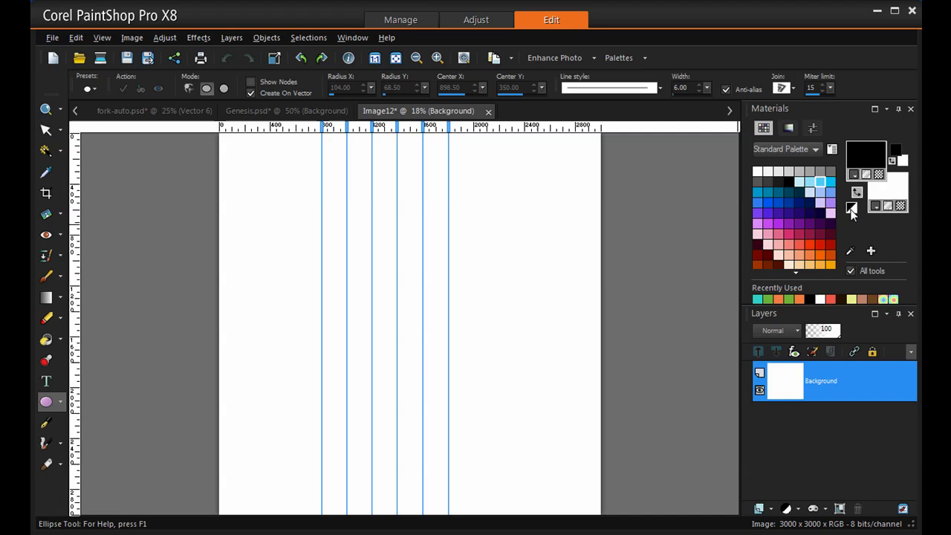
pyautogui.click(901, 205)
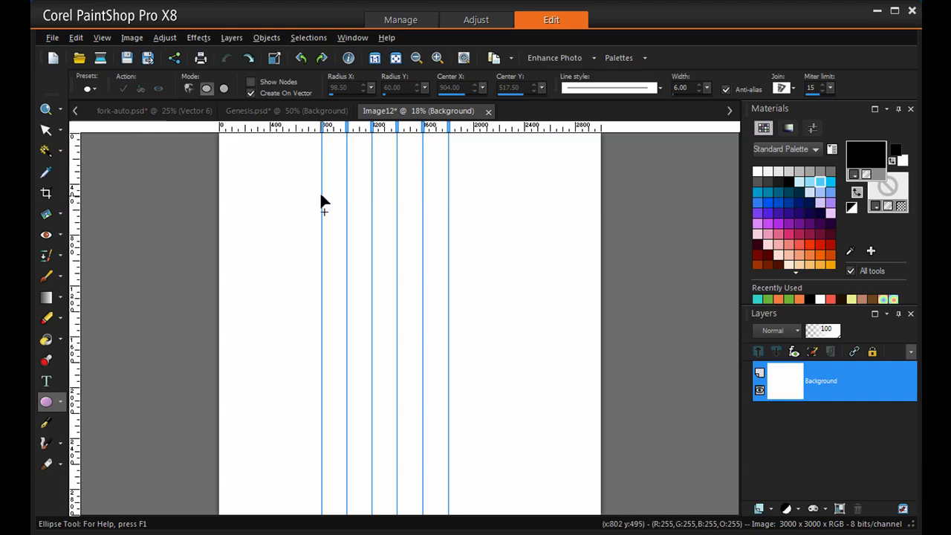
# Draw a small black-outlined ellipse spanning the first two vertical guides on Vector 1.
pyautogui.moveTo(321, 199); pyautogui.dragTo(346, 214)
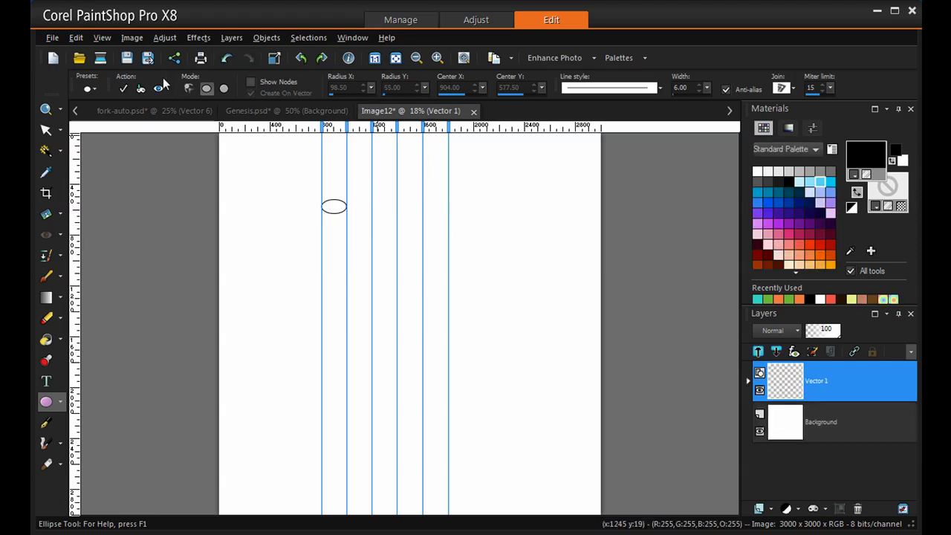
pyautogui.click(124, 89)
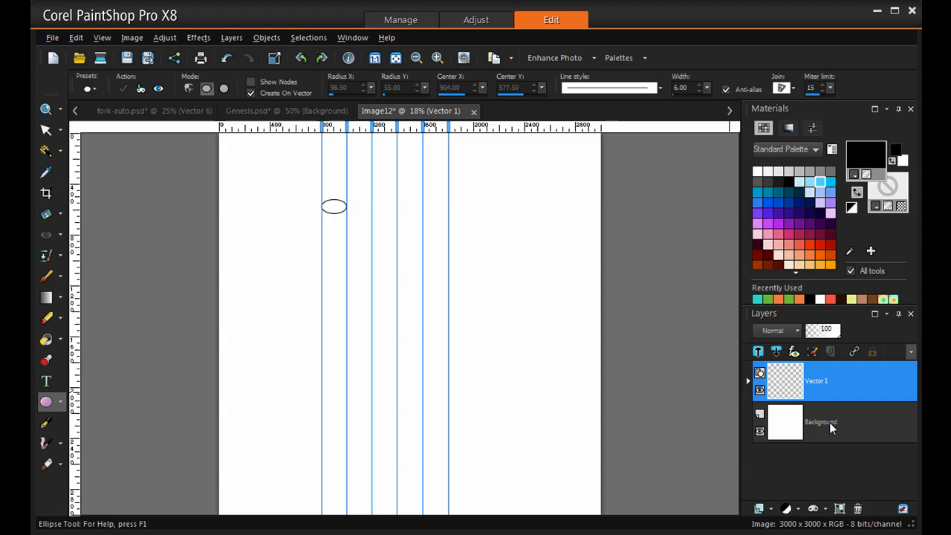
# Duplicate the Vector 1 layer and move the copied ellipse right into the next guide column.
pyautogui.rightClick(858, 380)
pyautogui.click(909, 408)
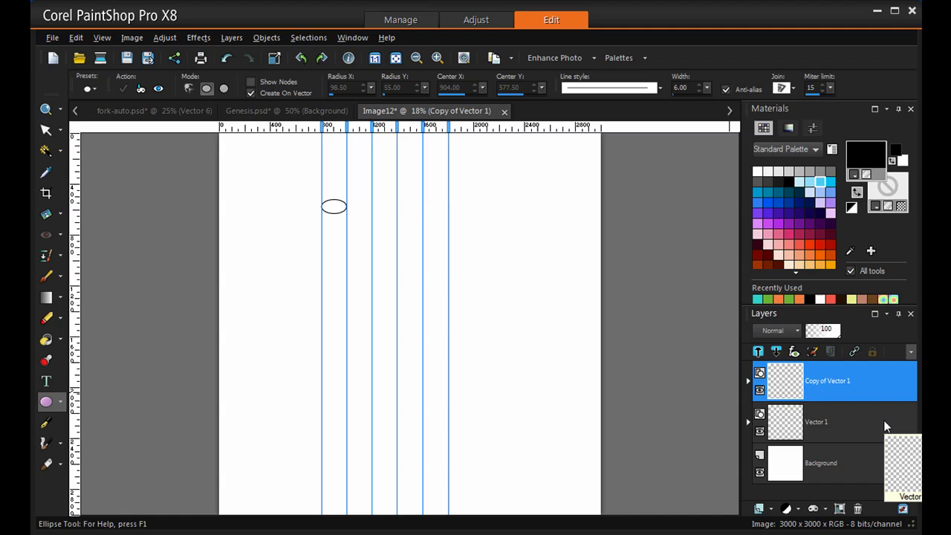
pyautogui.click(46, 132)
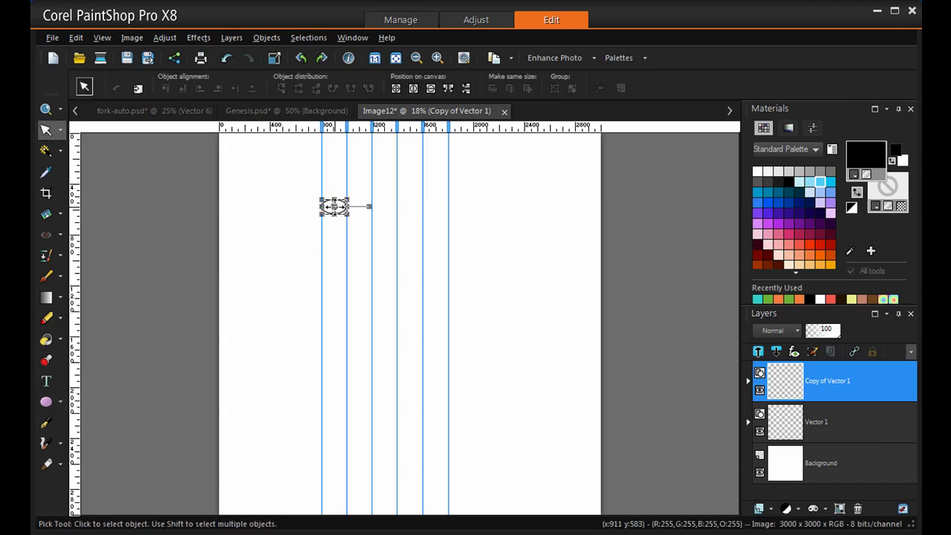
pyautogui.moveTo(335, 206); pyautogui.dragTo(385, 205)
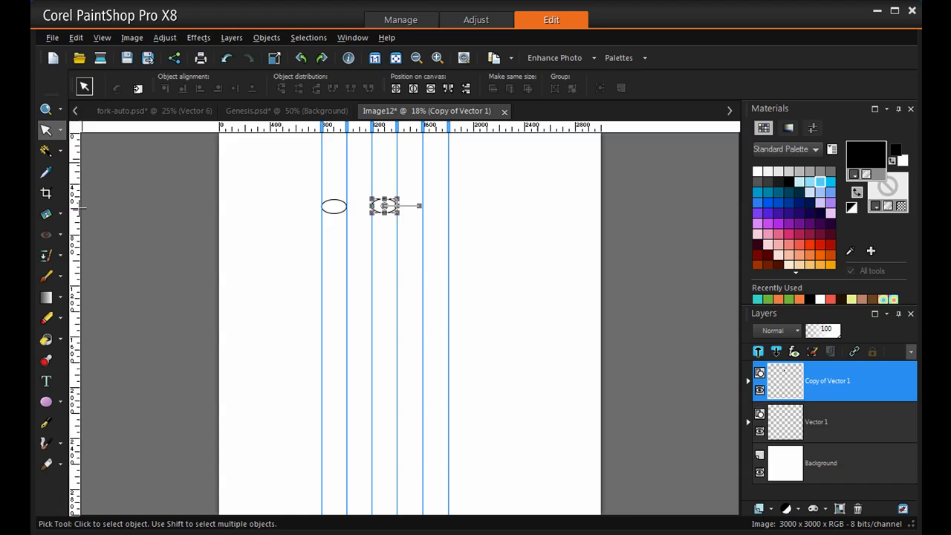
# Add a horizontal guide through both ellipses and reselect the copied ellipse.
pyautogui.click(45, 276)
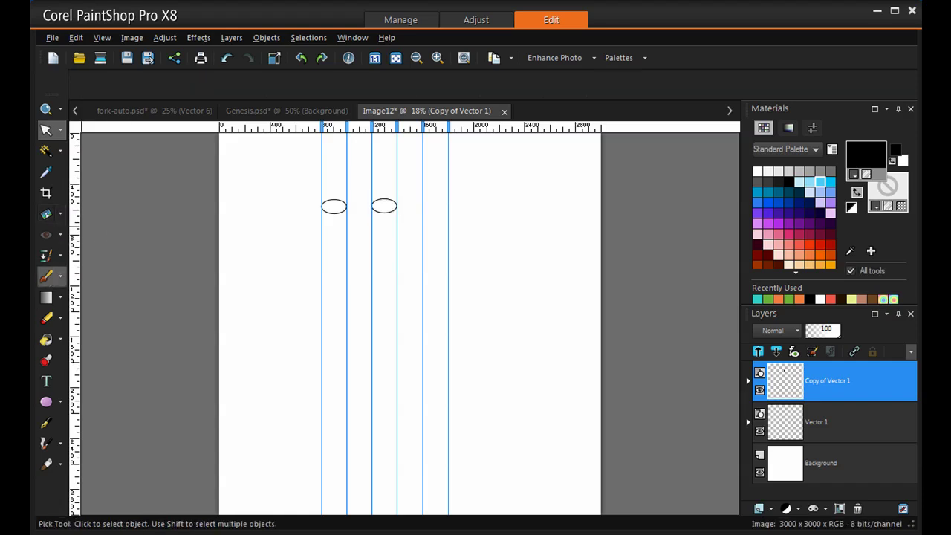
pyautogui.moveTo(361, 129); pyautogui.dragTo(364, 207)
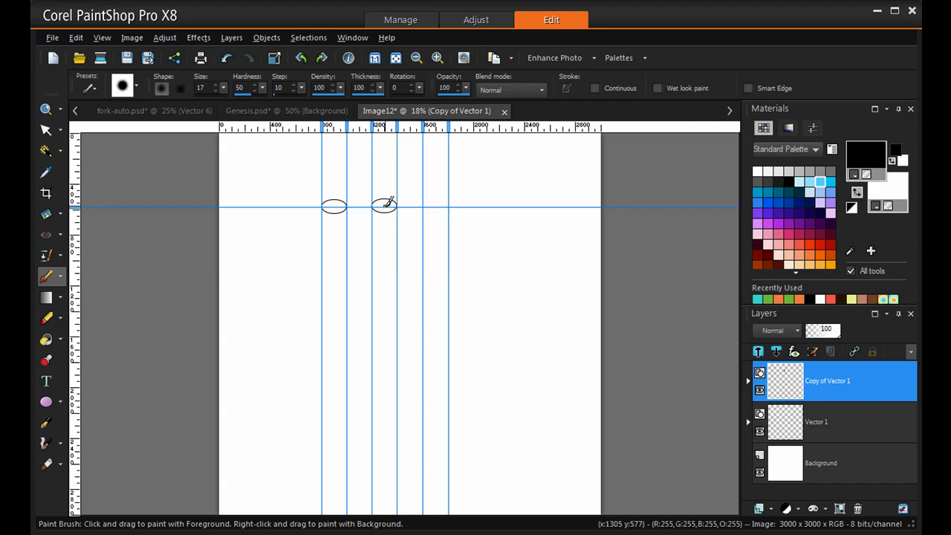
pyautogui.click(45, 129)
pyautogui.click(384, 205)
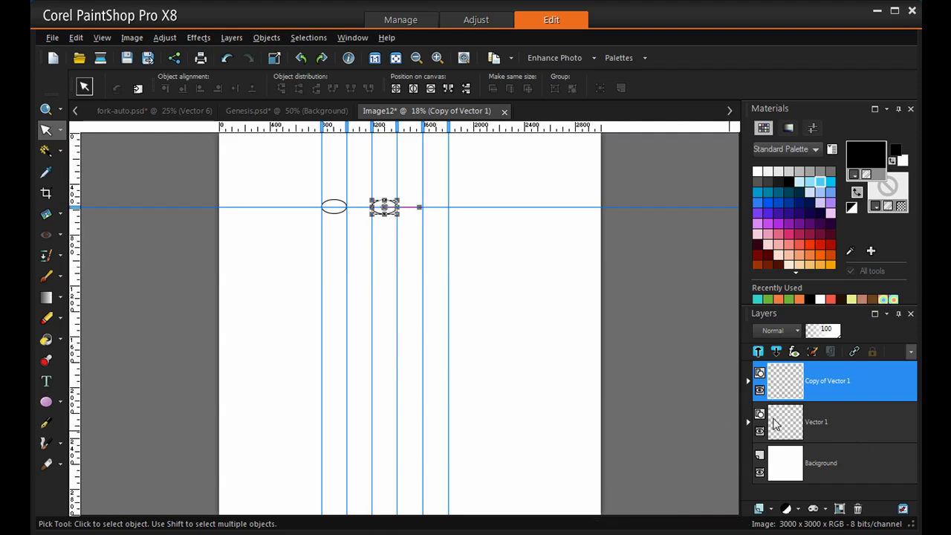
pyautogui.moveTo(823, 436)
# Duplicate Copy of Vector 1 and move the new ellipse between the fifth and sixth guides.
pyautogui.rightClick(861, 379)
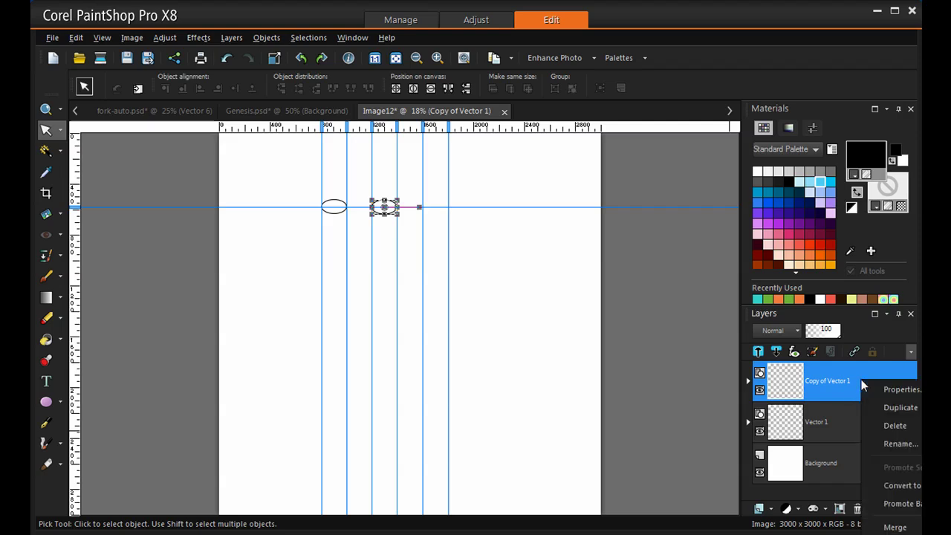
pyautogui.click(900, 407)
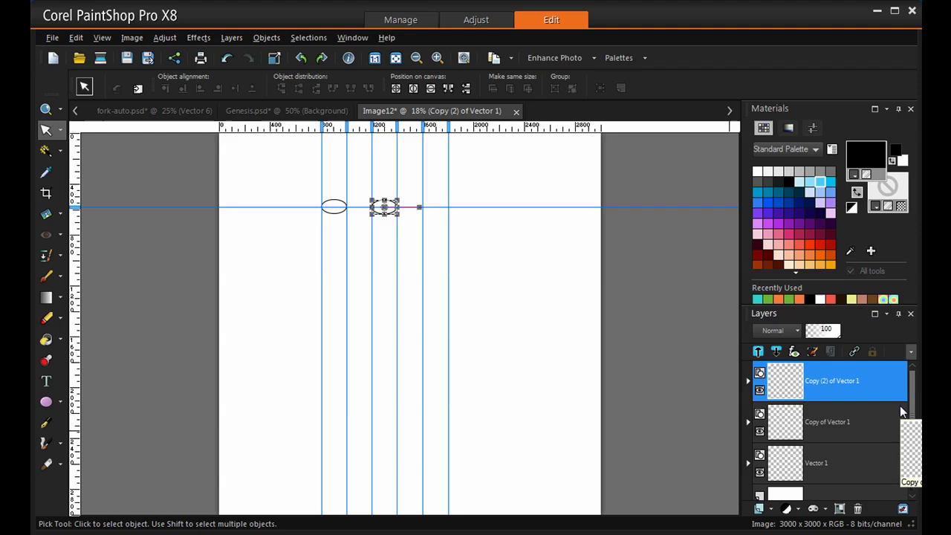
pyautogui.moveTo(384, 207); pyautogui.dragTo(434, 208)
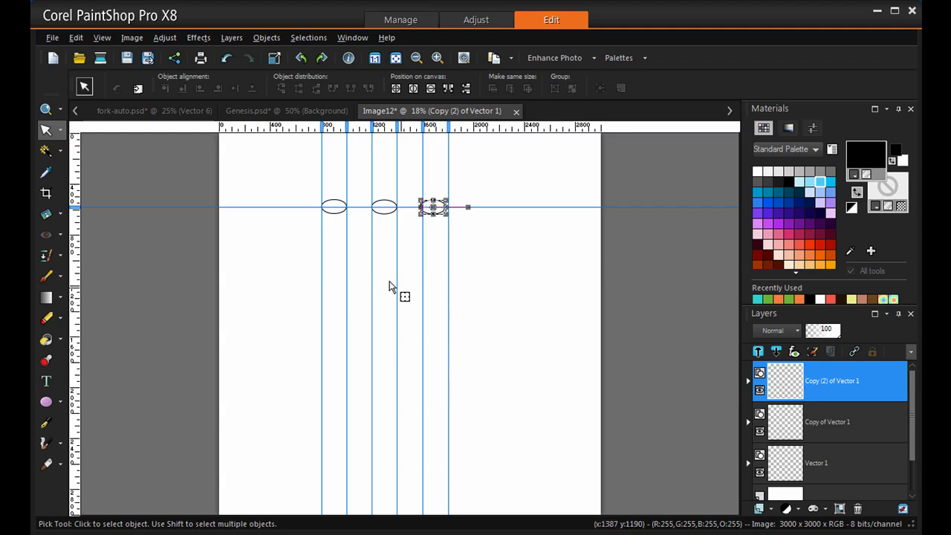
pyautogui.click(46, 276)
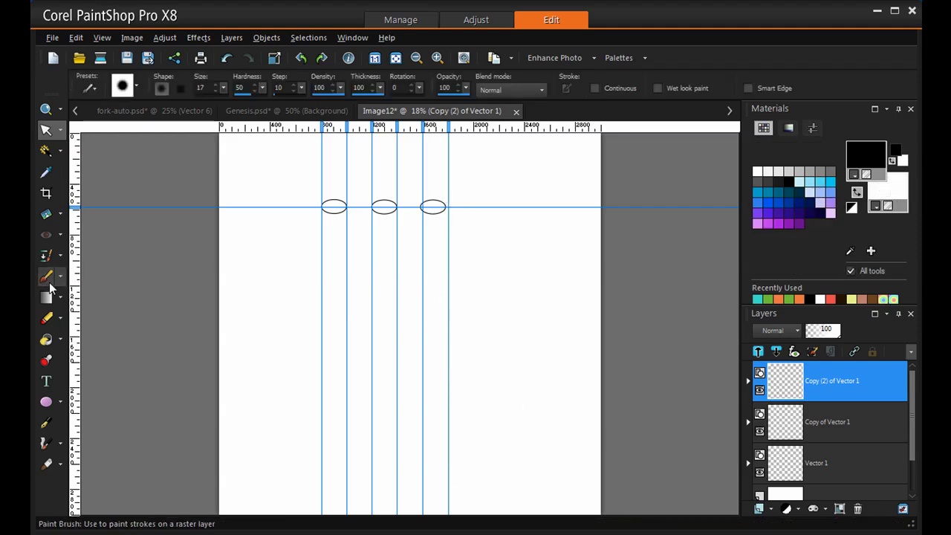
pyautogui.click(46, 130)
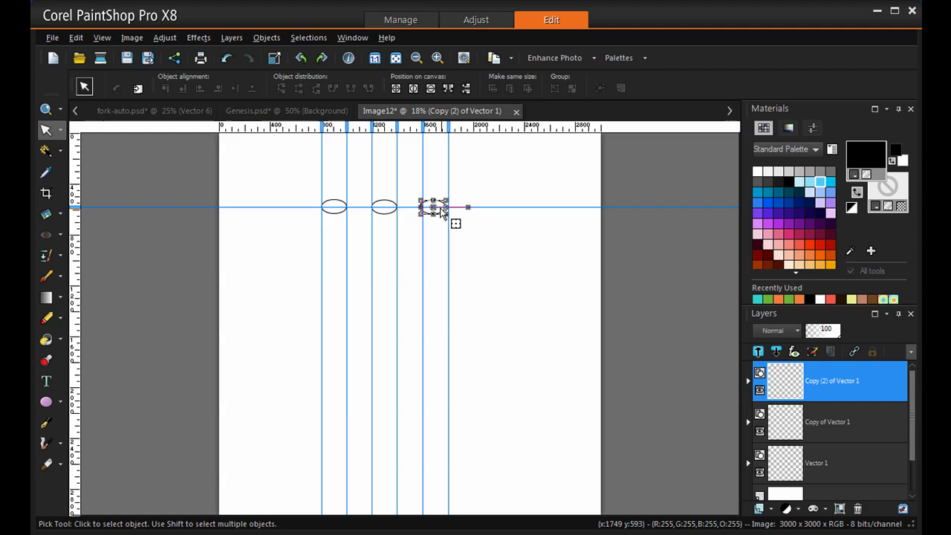
pyautogui.moveTo(433, 207); pyautogui.dragTo(435, 208)
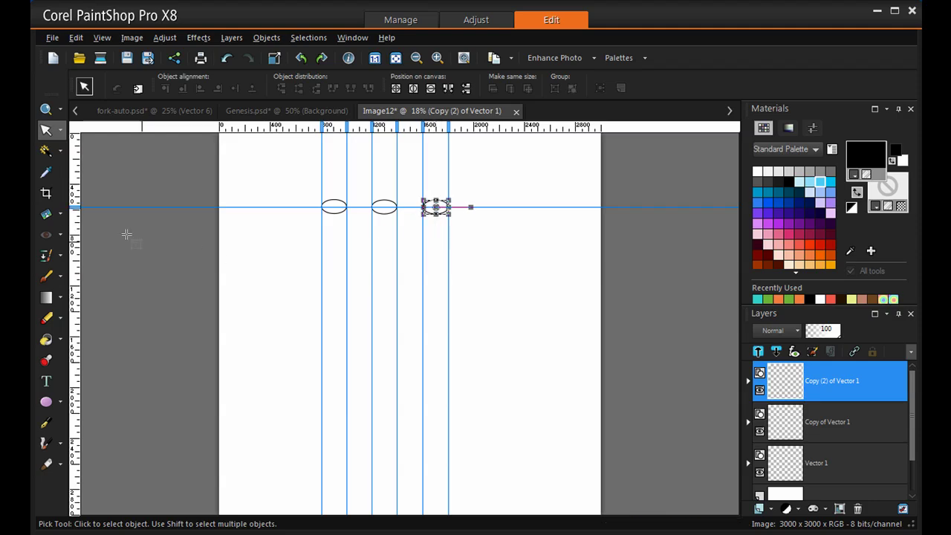
pyautogui.click(47, 276)
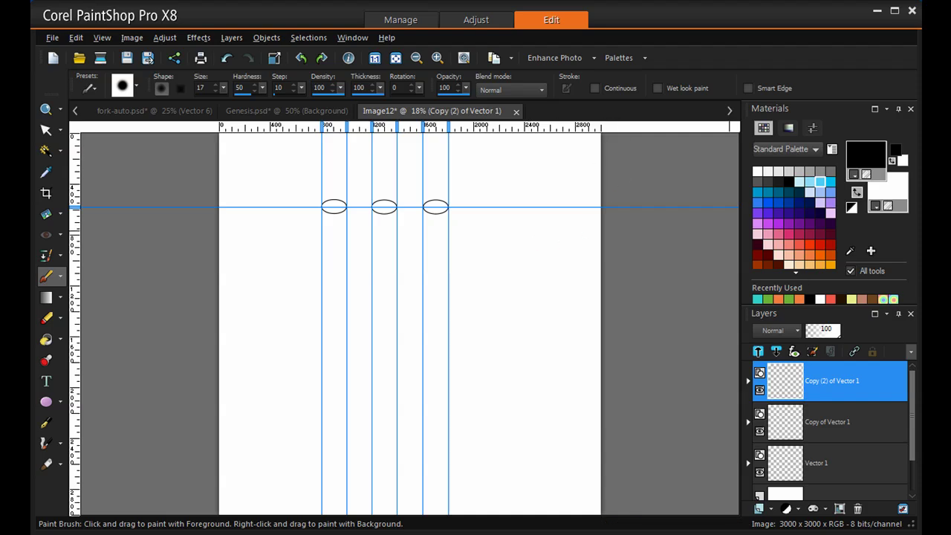
pyautogui.rightClick(880, 388)
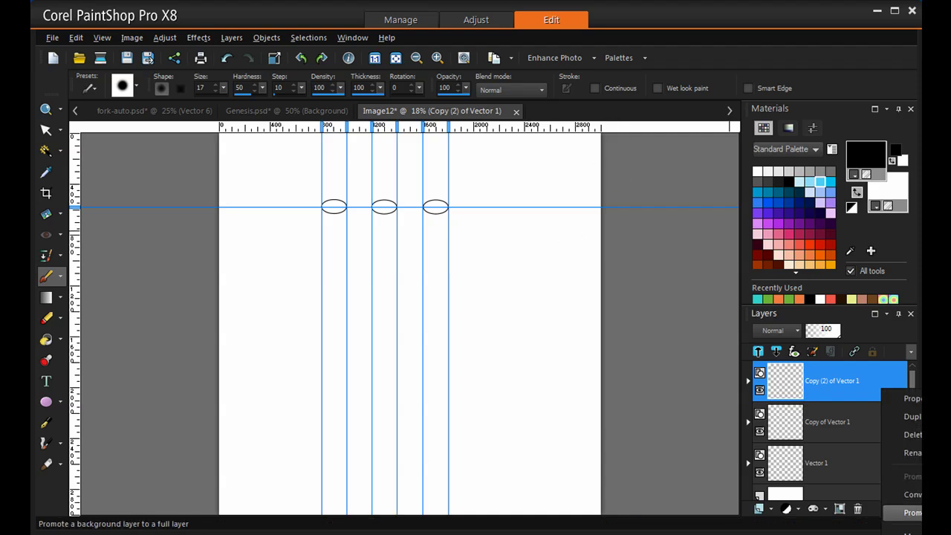
# Merge Down Copy (2) of Vector 1, then Copy of Vector 1, into Vector 1.
pyautogui.click(241, 37)
pyautogui.moveTo(291, 289)
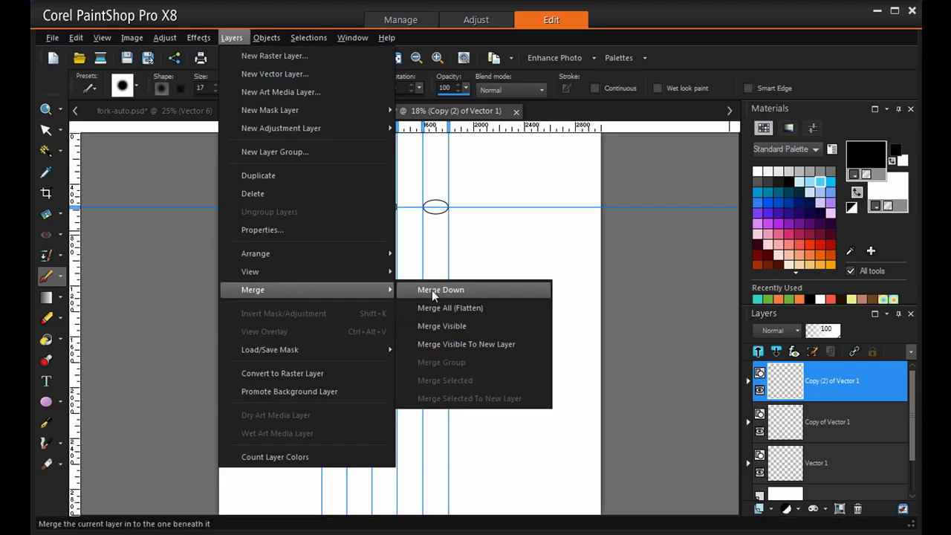
pyautogui.click(453, 290)
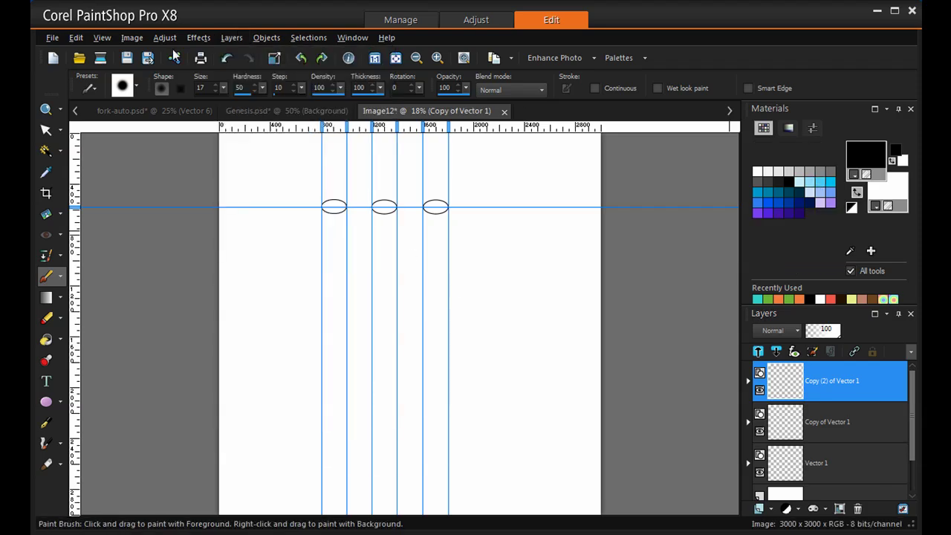
pyautogui.click(248, 39)
pyautogui.moveTo(276, 286)
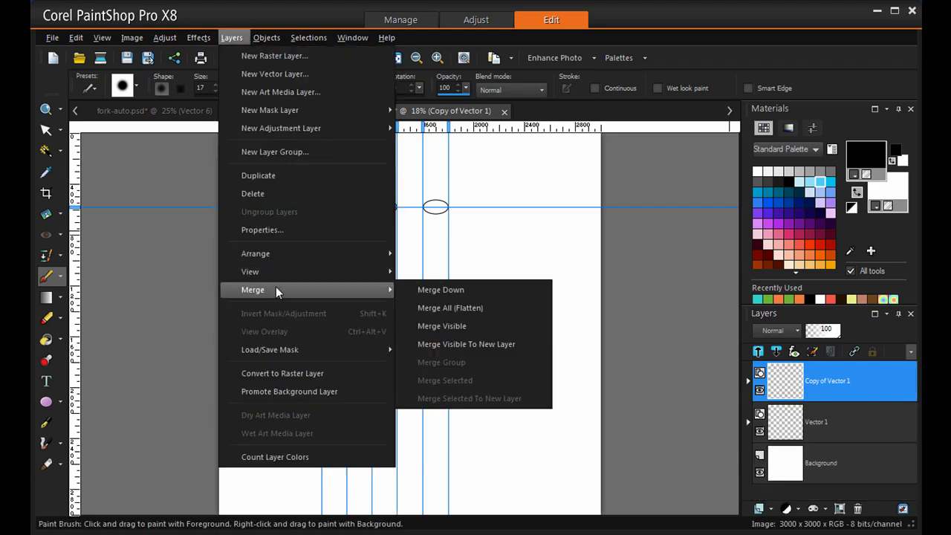
pyautogui.click(459, 291)
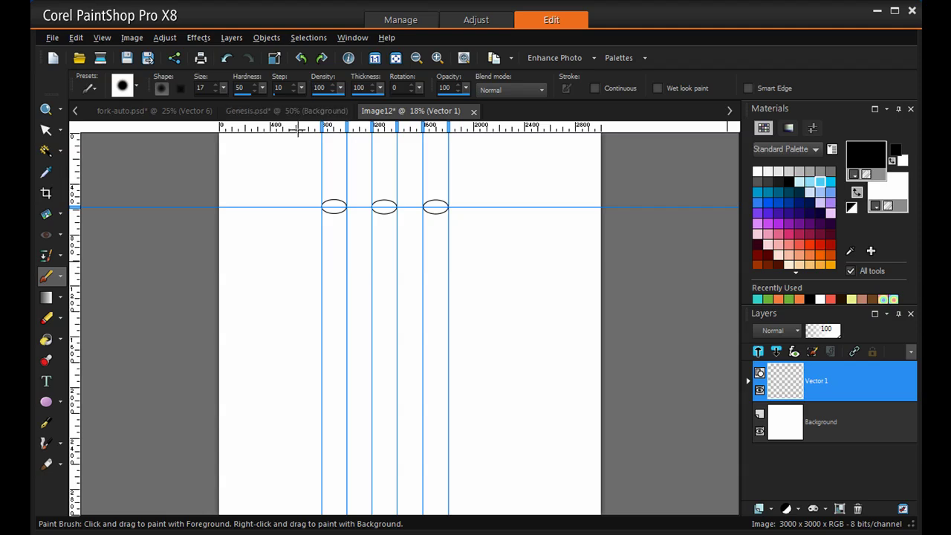
# Drag three closely spaced horizontal guides into the lower half of Image12, below the ellipses.
pyautogui.moveTo(294, 127); pyautogui.dragTo(309, 362)
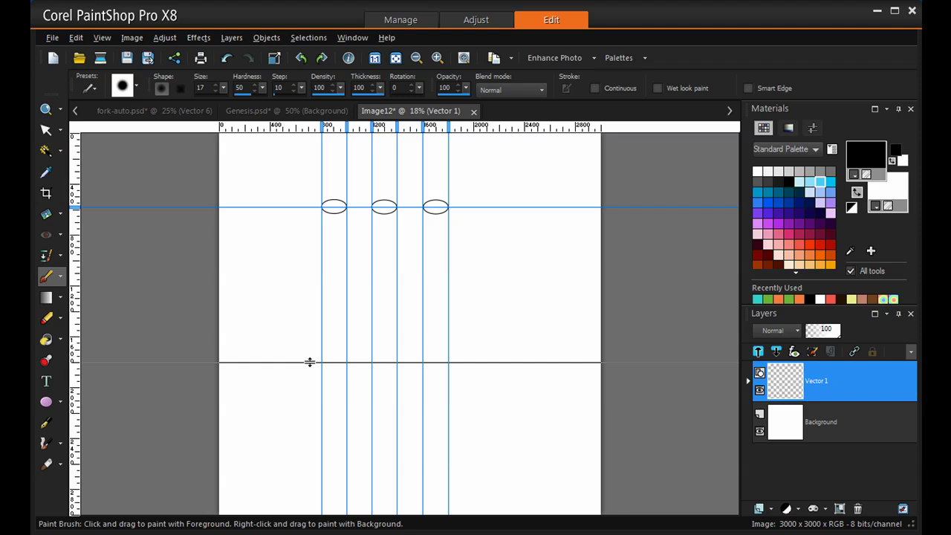
pyautogui.moveTo(310, 362); pyautogui.dragTo(309, 361)
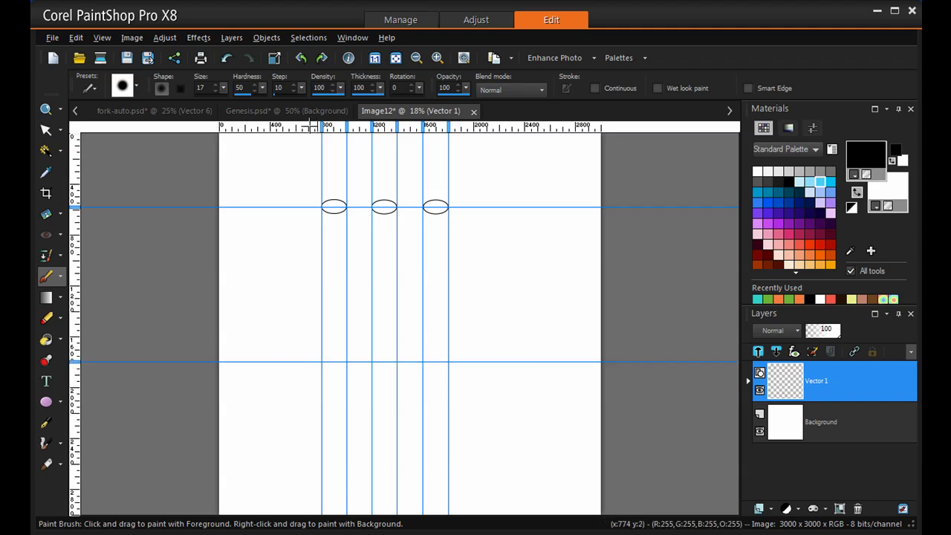
pyautogui.moveTo(308, 126); pyautogui.dragTo(302, 388)
pyautogui.moveTo(303, 128); pyautogui.dragTo(287, 413)
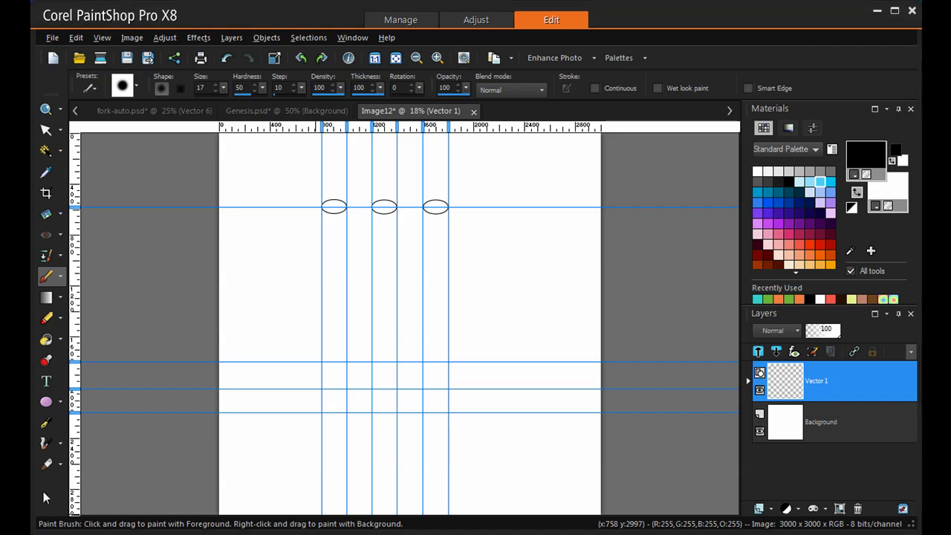
# Activate the Pen tool and set its line width to 8.00.
pyautogui.click(44, 424)
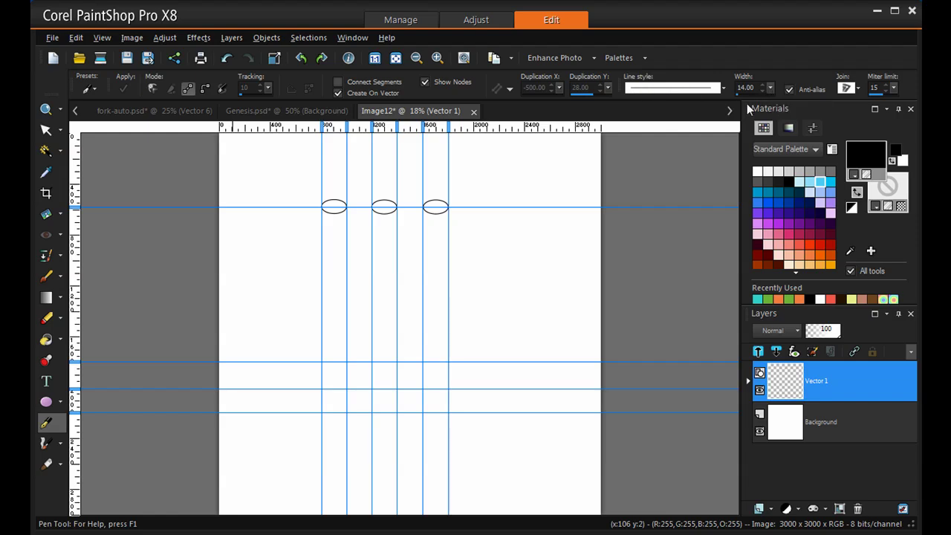
pyautogui.click(58, 400)
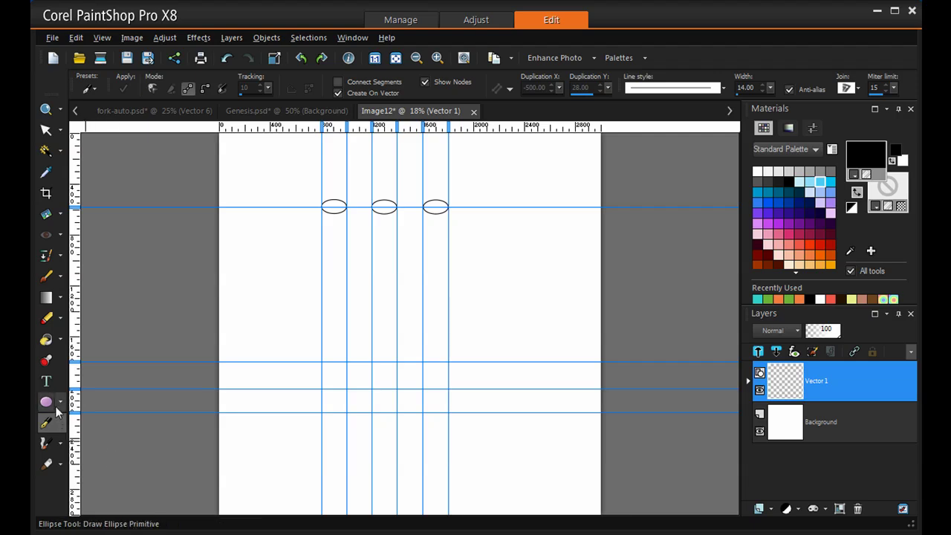
pyautogui.click(58, 400)
pyautogui.click(116, 441)
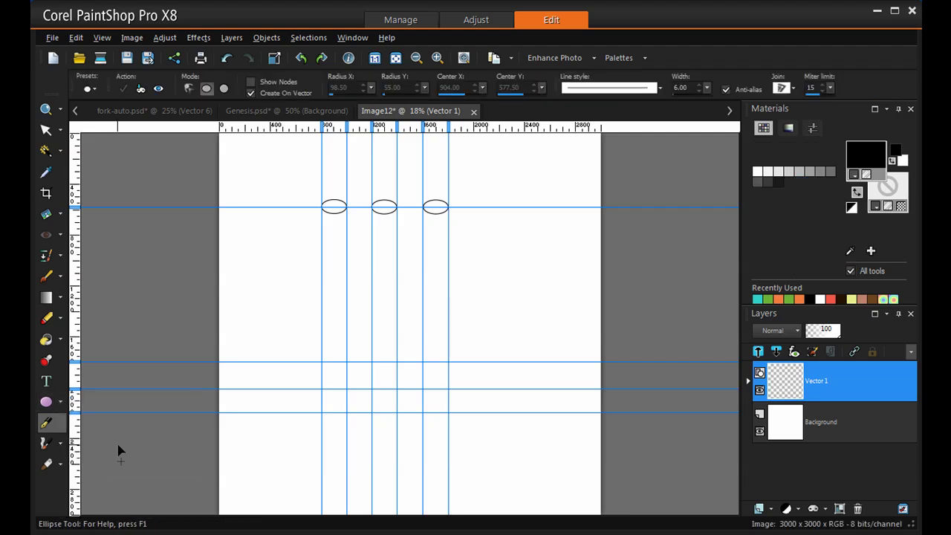
pyautogui.click(45, 422)
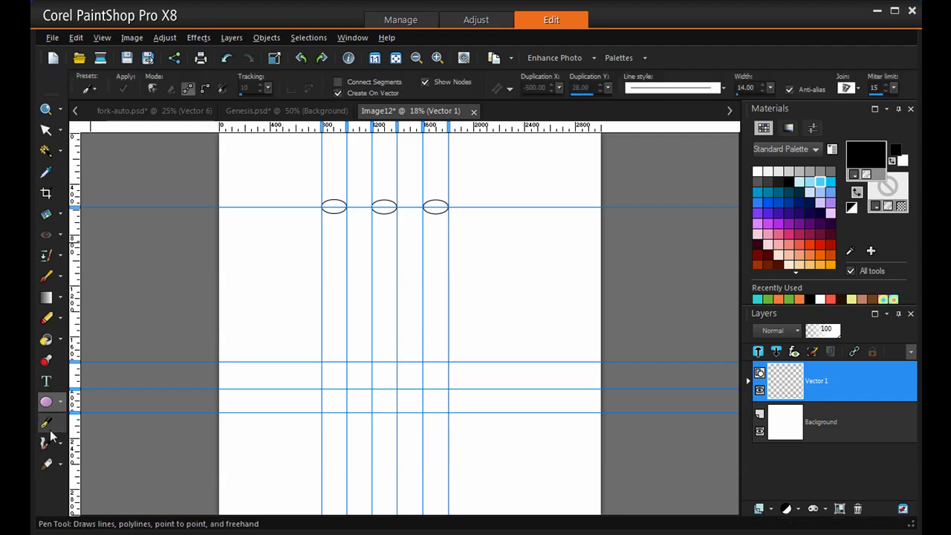
pyautogui.click(762, 91)
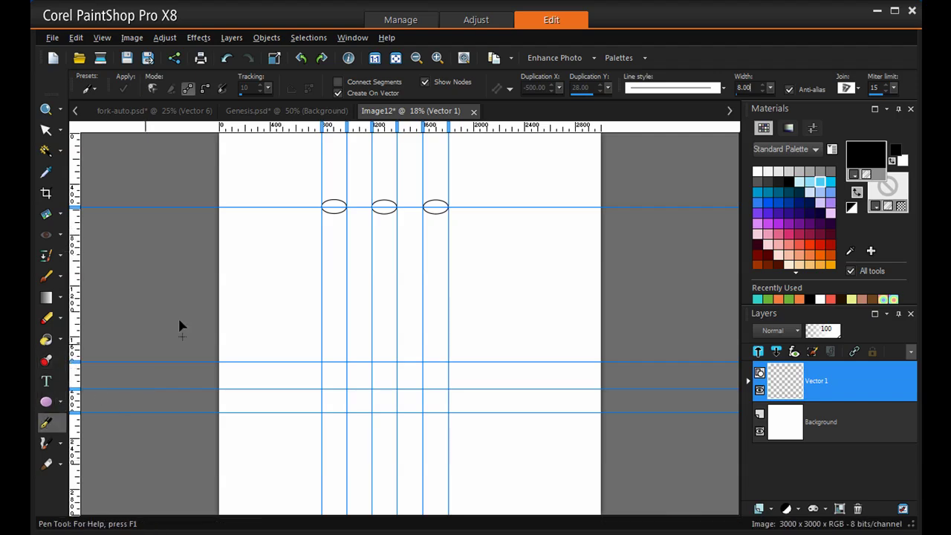
# Draw and commit the fork's left edge and the bevelled corner diagonal below it.
pyautogui.click(322, 208)
pyautogui.moveTo(322, 210); pyautogui.dragTo(322, 388)
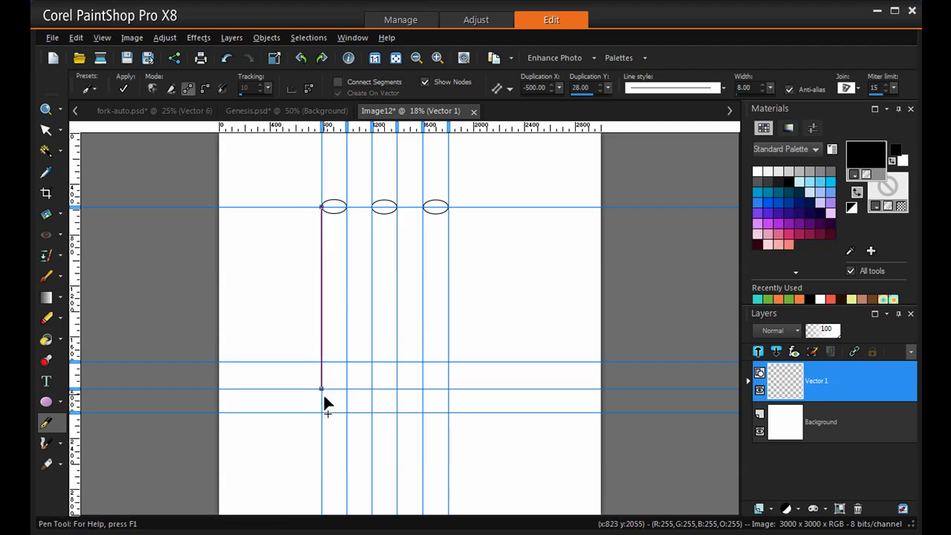
pyautogui.click(123, 88)
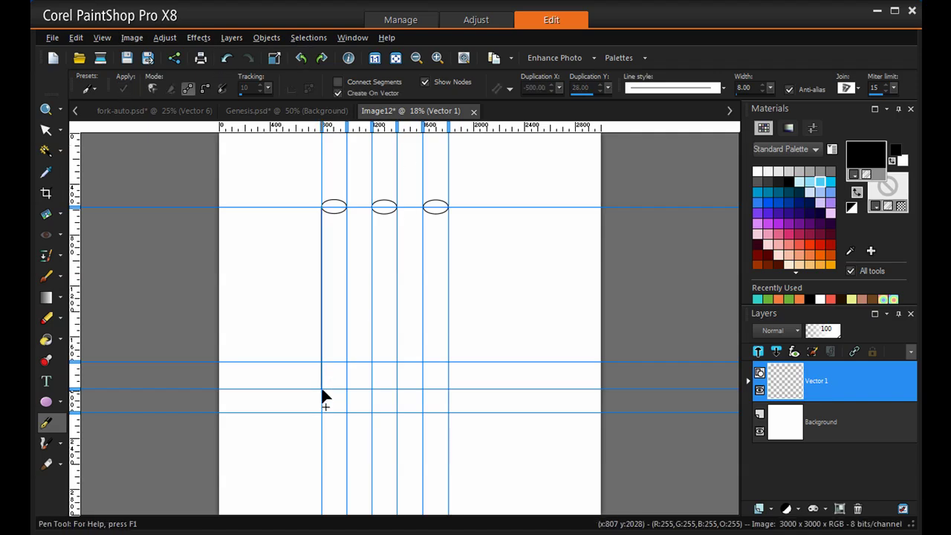
pyautogui.moveTo(322, 389); pyautogui.dragTo(346, 411)
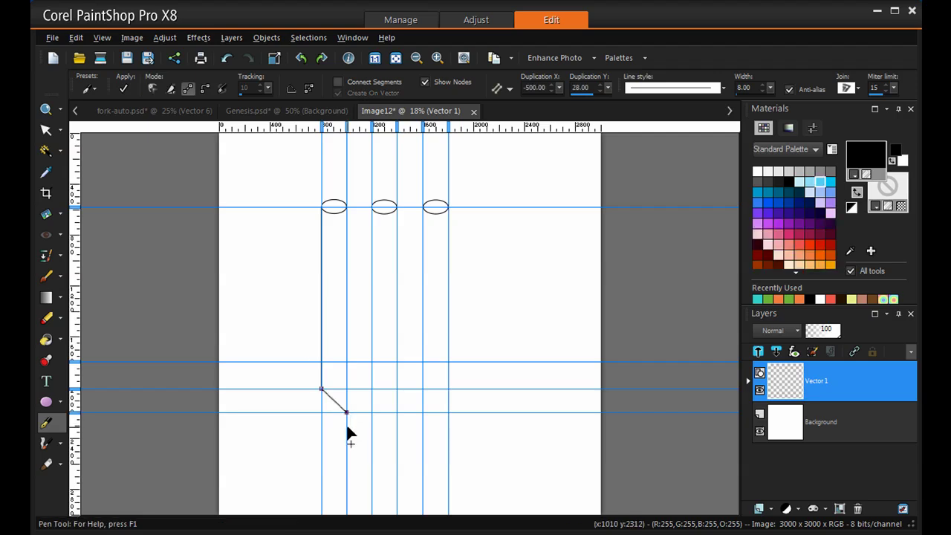
pyautogui.click(123, 89)
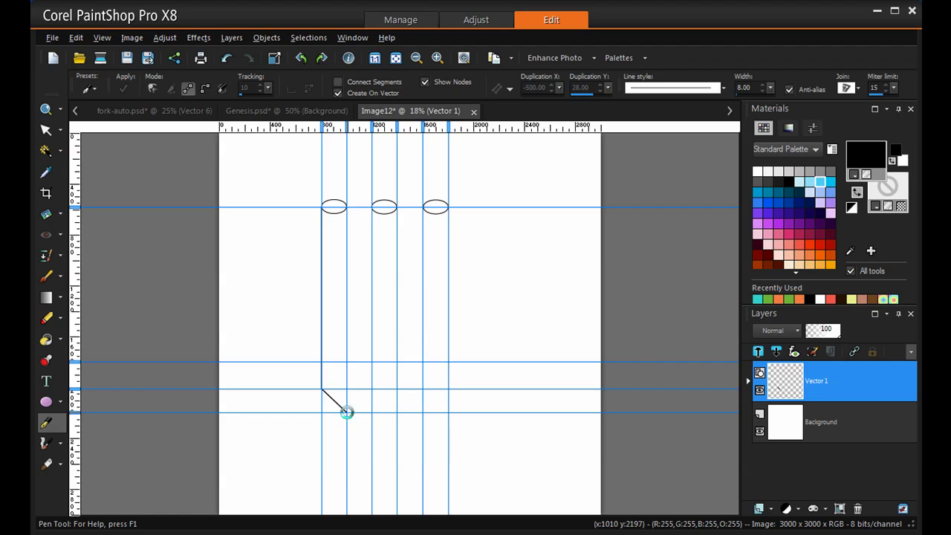
# Draw the bottom edge and the right edge up to the right ellipse, then the right prong's inner edge.
pyautogui.moveTo(346, 413); pyautogui.dragTo(448, 413)
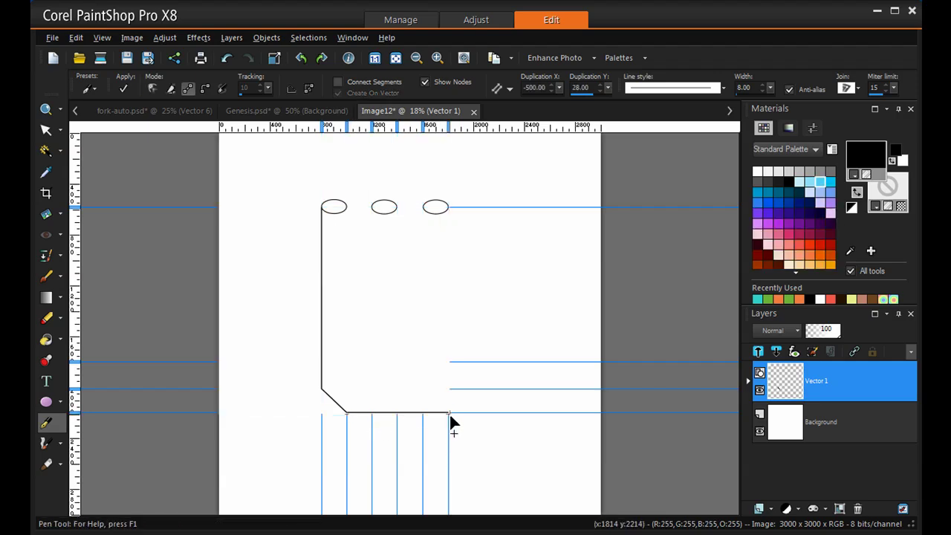
pyautogui.click(124, 88)
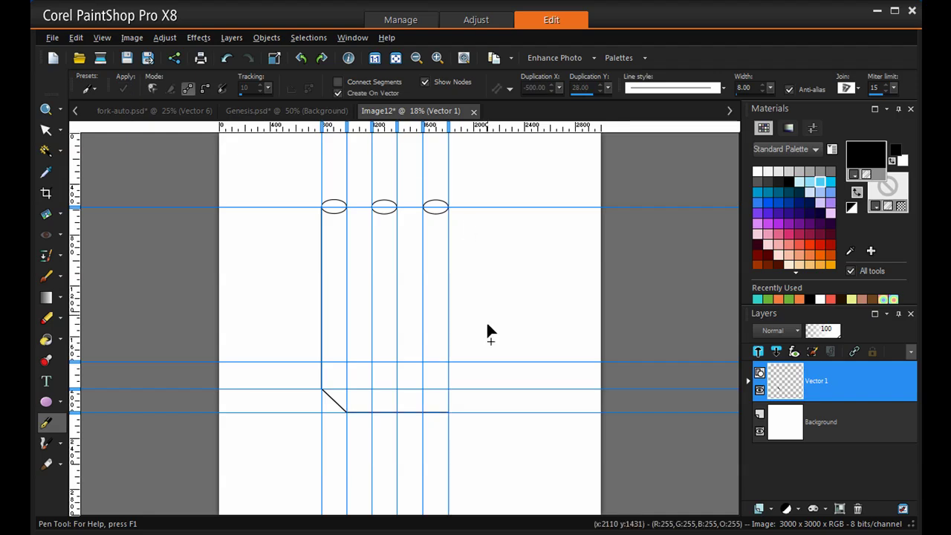
pyautogui.moveTo(447, 412); pyautogui.dragTo(448, 209)
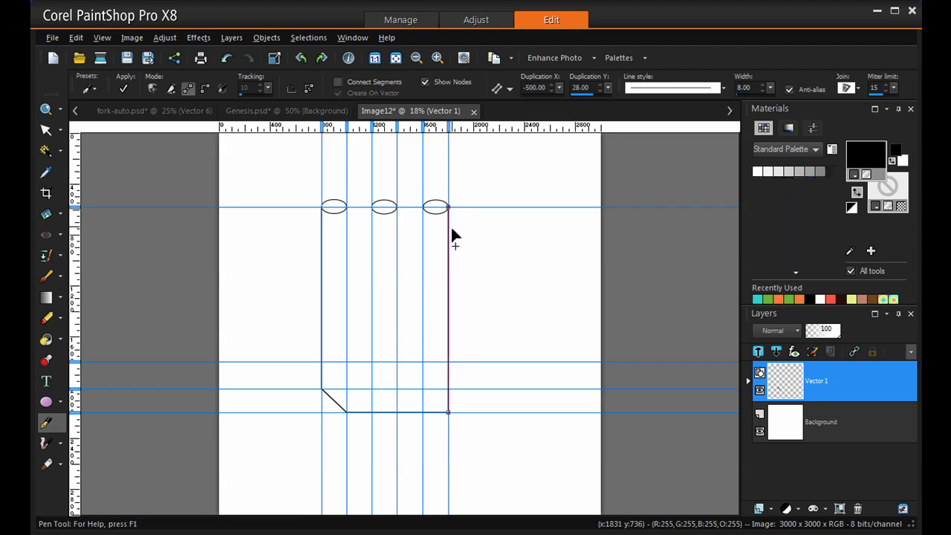
pyautogui.click(124, 88)
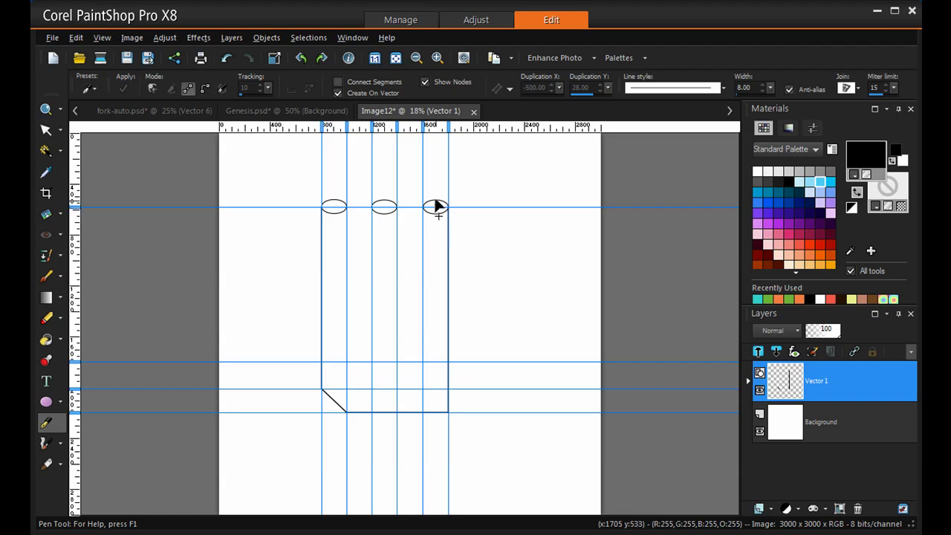
pyautogui.moveTo(423, 209); pyautogui.dragTo(421, 390)
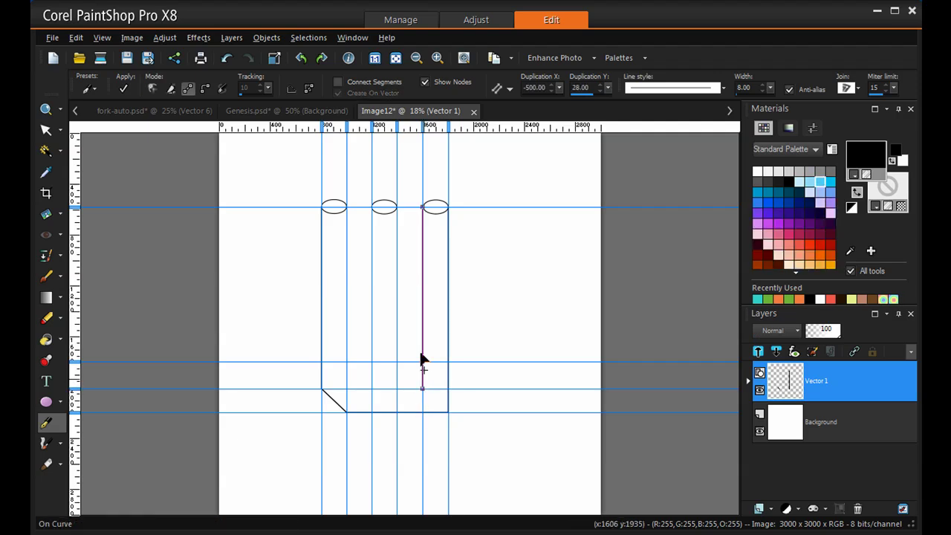
# Commit the right prong's inner edge, then draw the diagonal joint, undo it and redraw it.
pyautogui.click(124, 87)
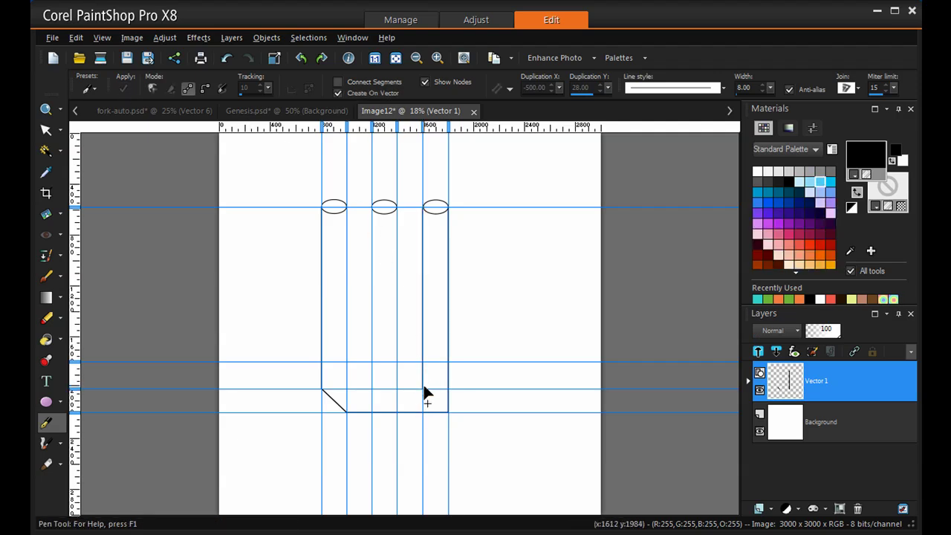
pyautogui.moveTo(422, 388); pyautogui.dragTo(396, 364)
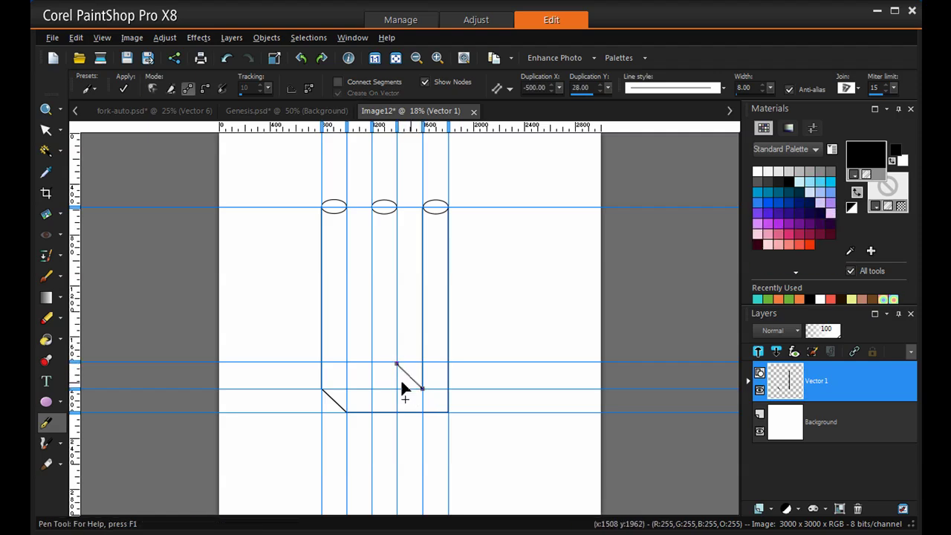
pyautogui.click(124, 87)
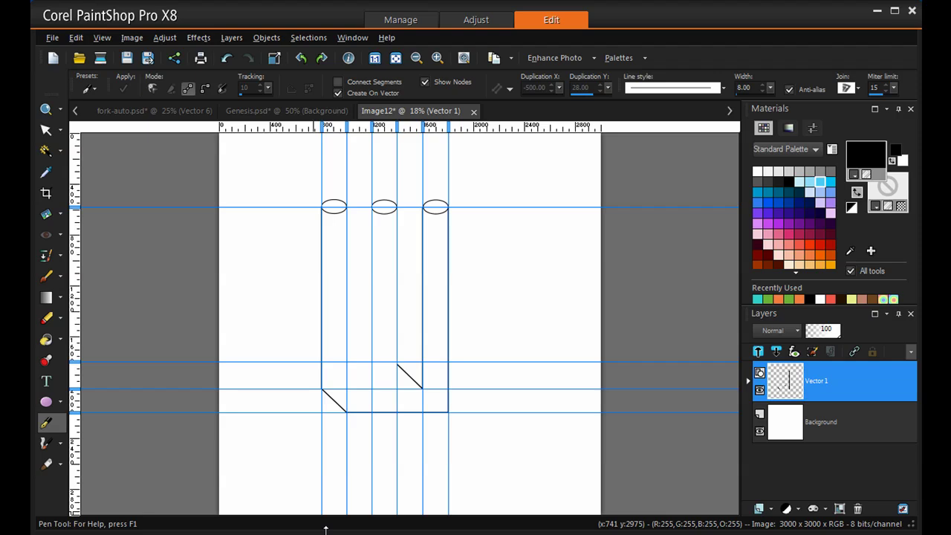
pyautogui.hotkey('ctrl', 'z')
pyautogui.hotkey('ctrl', 'z')
pyautogui.click(397, 364)
pyautogui.moveTo(398, 365); pyautogui.dragTo(422, 388)
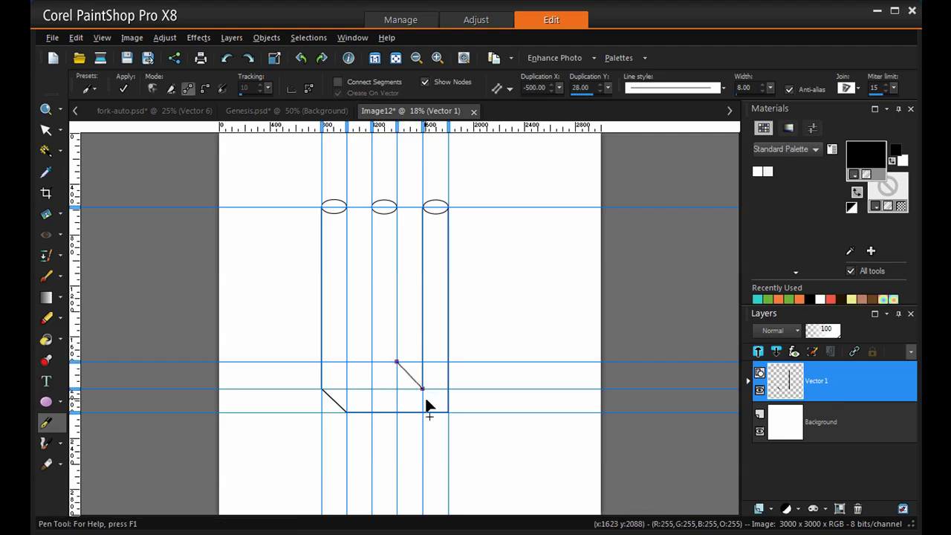
pyautogui.click(123, 88)
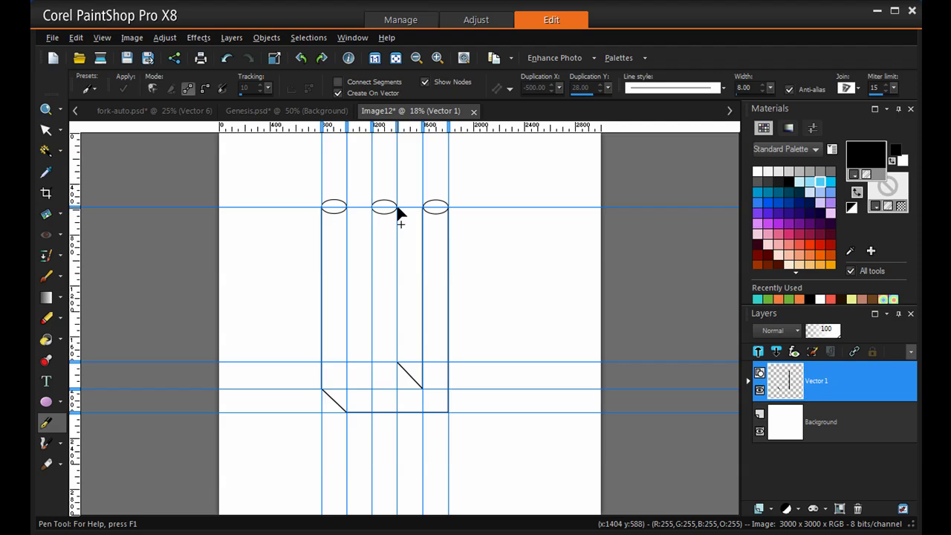
# Draw the middle prong's right and left sides, a short horizontal line, and the base line.
pyautogui.moveTo(397, 213); pyautogui.dragTo(397, 364)
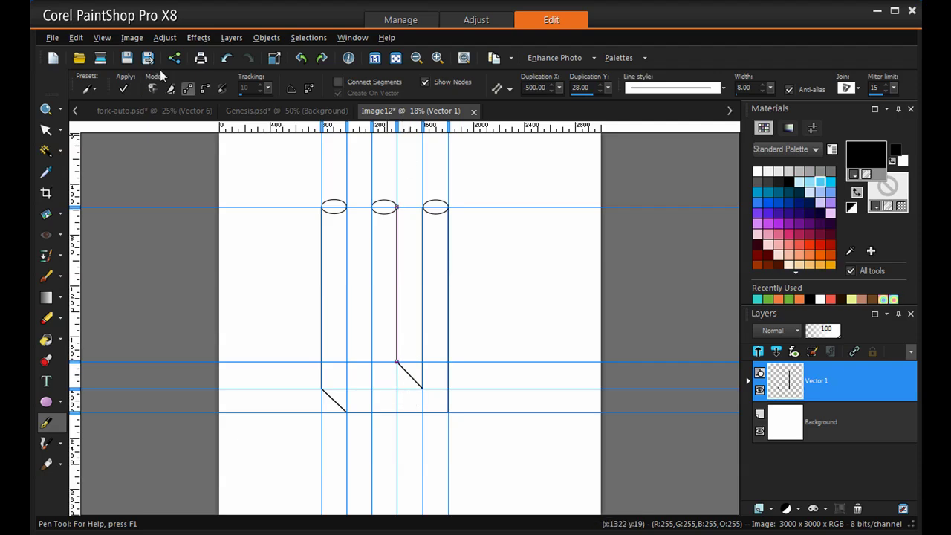
pyautogui.click(124, 89)
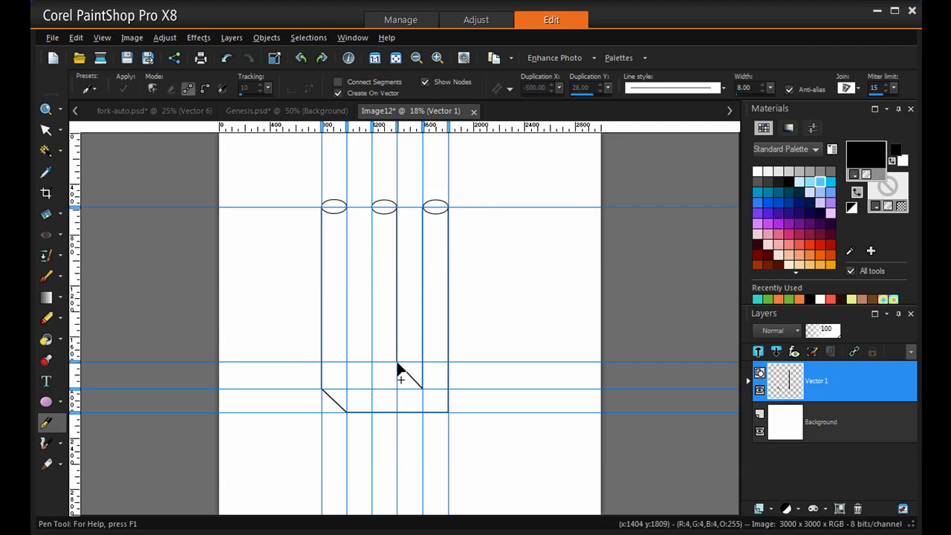
pyautogui.moveTo(396, 363); pyautogui.dragTo(371, 362)
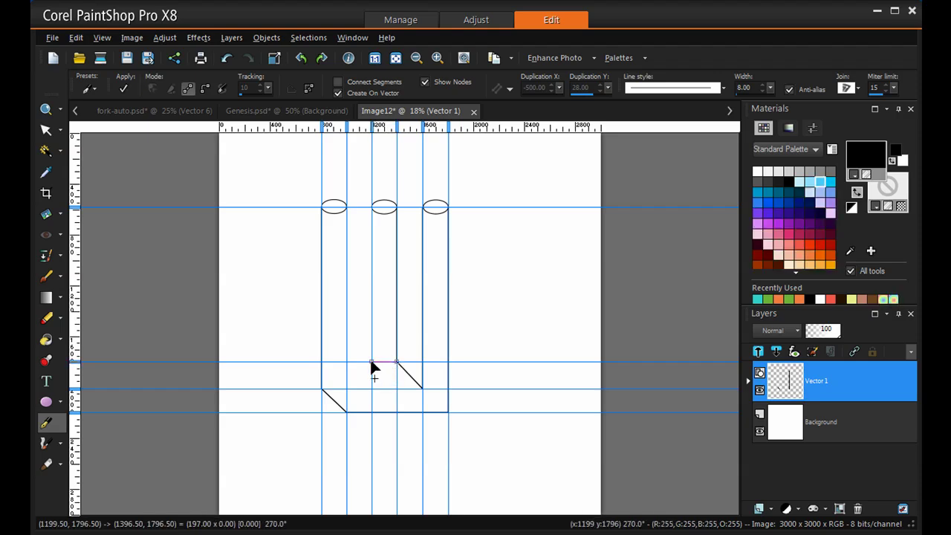
pyautogui.click(125, 88)
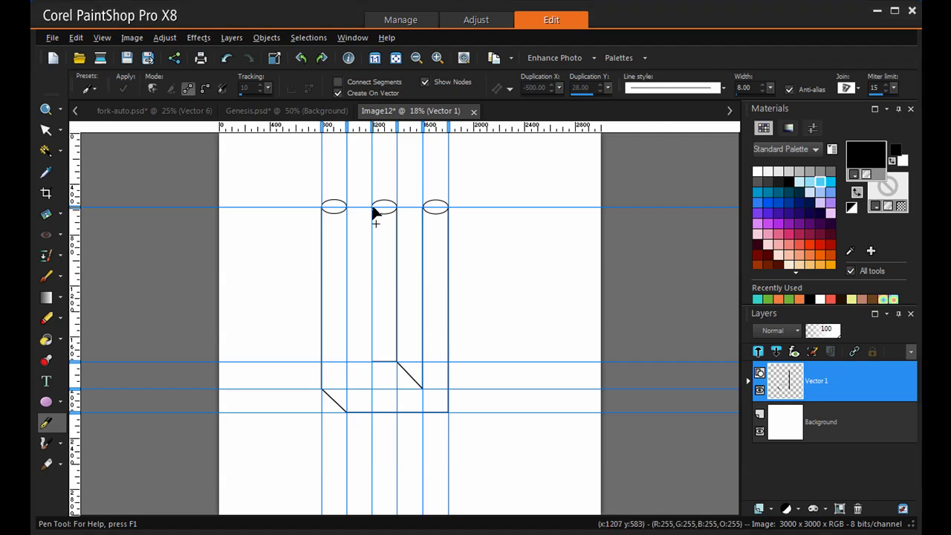
pyautogui.moveTo(372, 208); pyautogui.dragTo(376, 398)
pyautogui.click(124, 87)
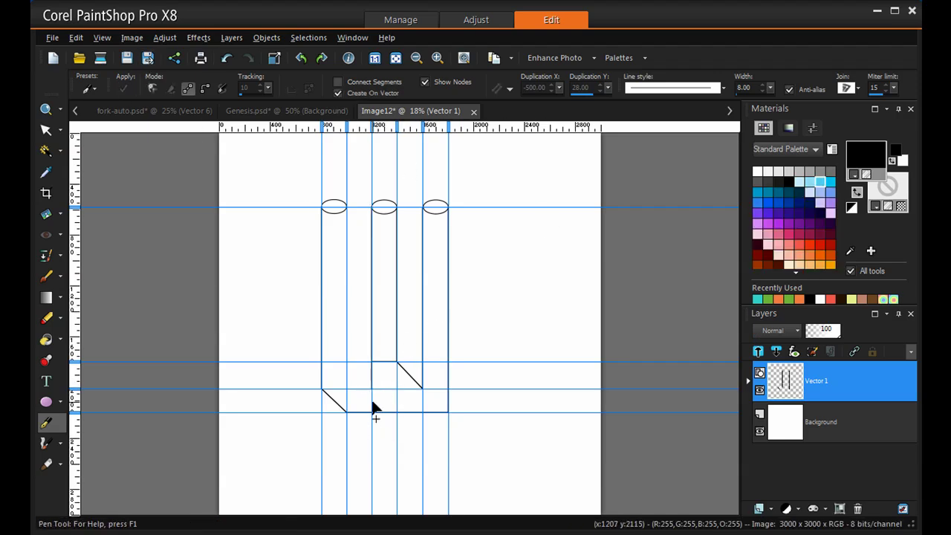
pyautogui.moveTo(372, 387); pyautogui.dragTo(423, 388)
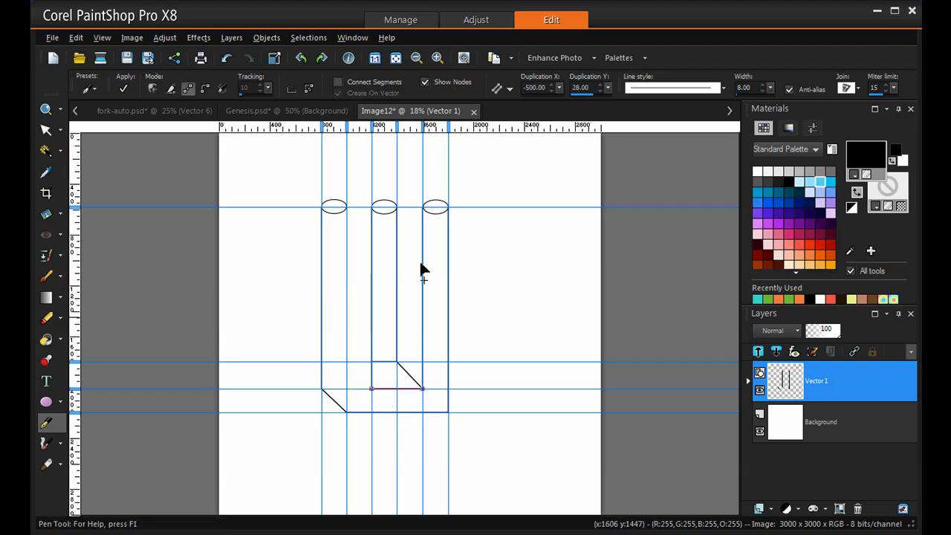
# Commit the base line, then draw a vertical line from the left ellipse's right side down to the bottom guide.
pyautogui.click(120, 88)
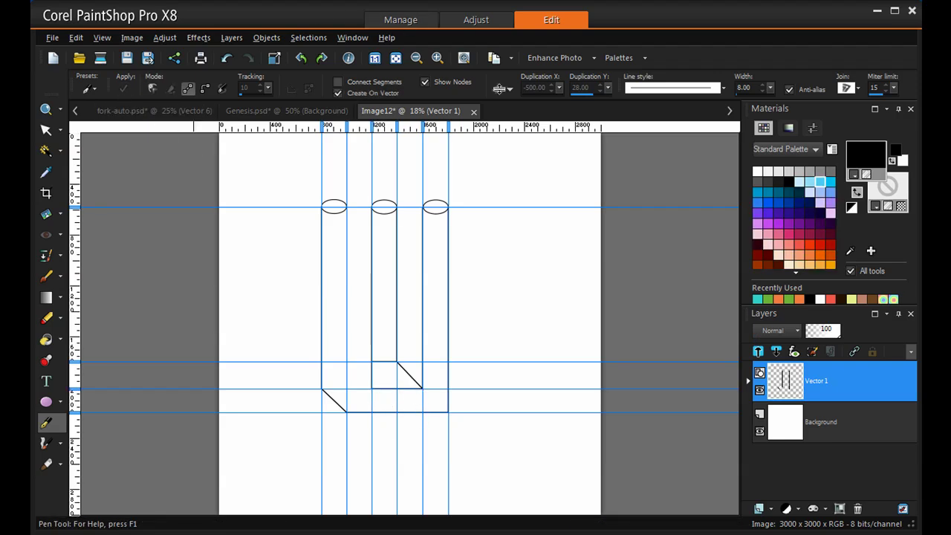
pyautogui.click(346, 210)
pyautogui.moveTo(346, 210); pyautogui.dragTo(346, 411)
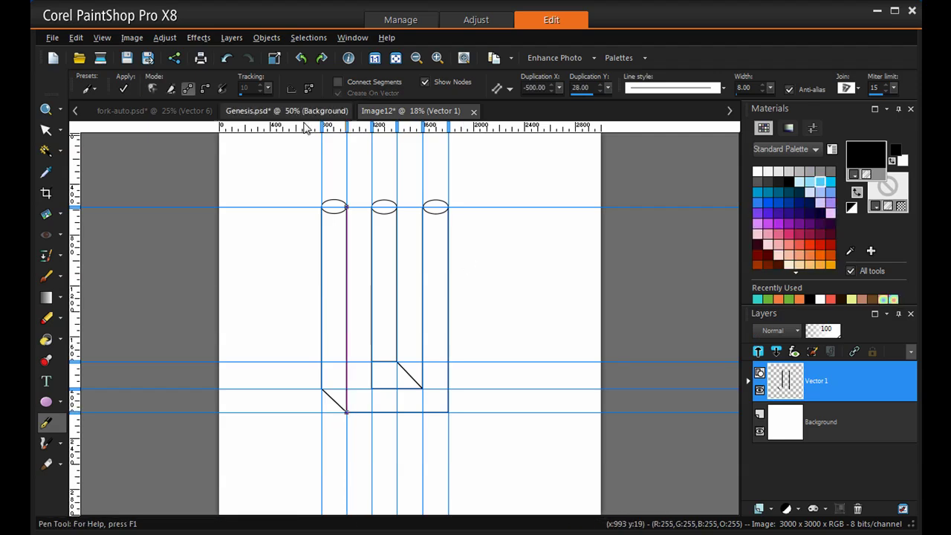
pyautogui.click(123, 88)
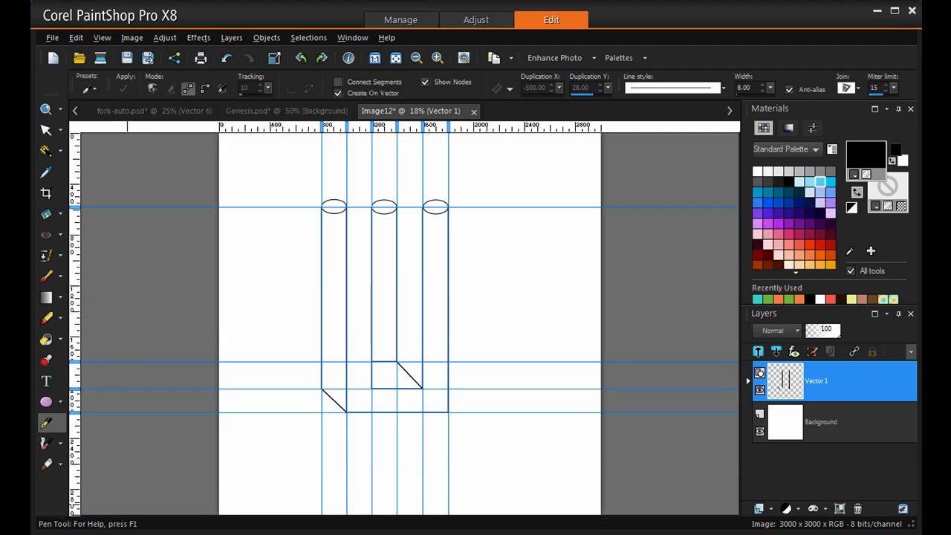
# Turn off guide display from the View menu.
pyautogui.click(104, 38)
pyautogui.click(135, 212)
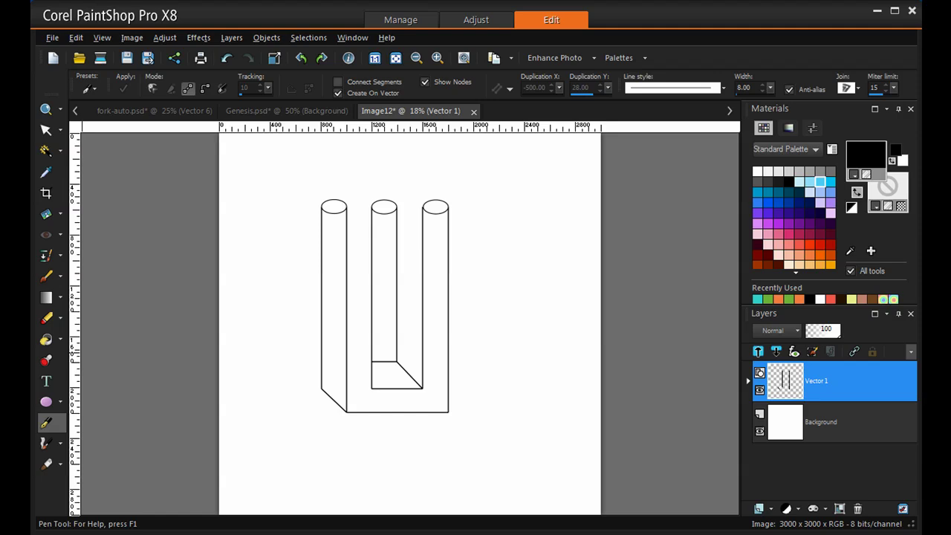
pyautogui.click(759, 428)
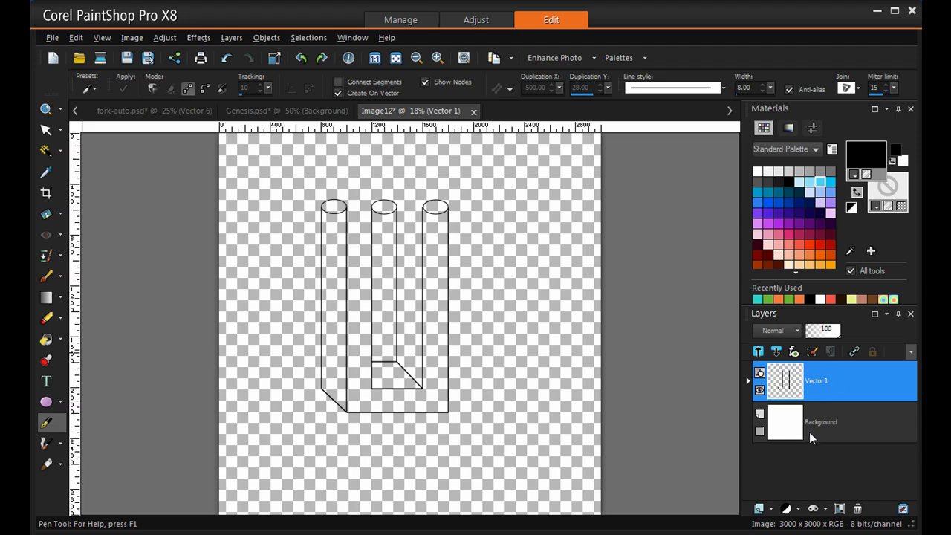
pyautogui.click(759, 430)
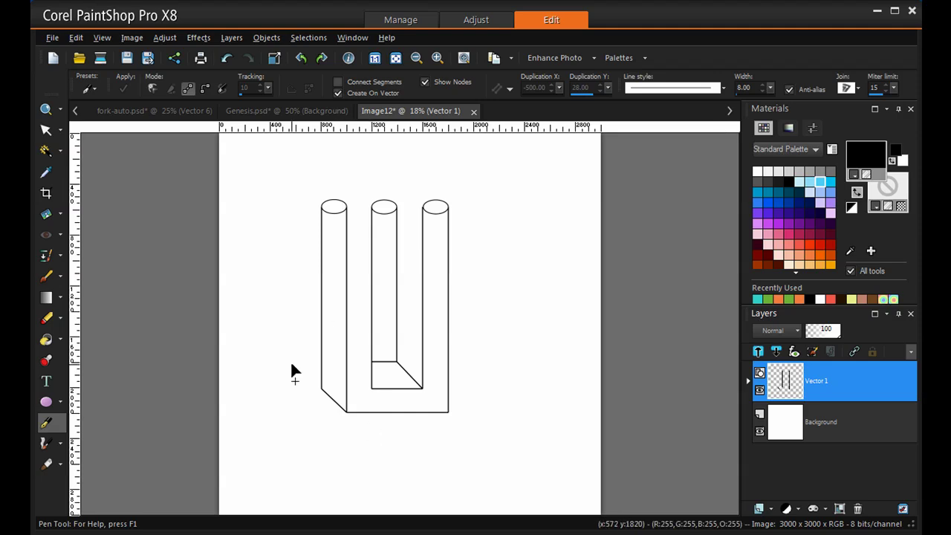
pyautogui.moveTo(768, 439)
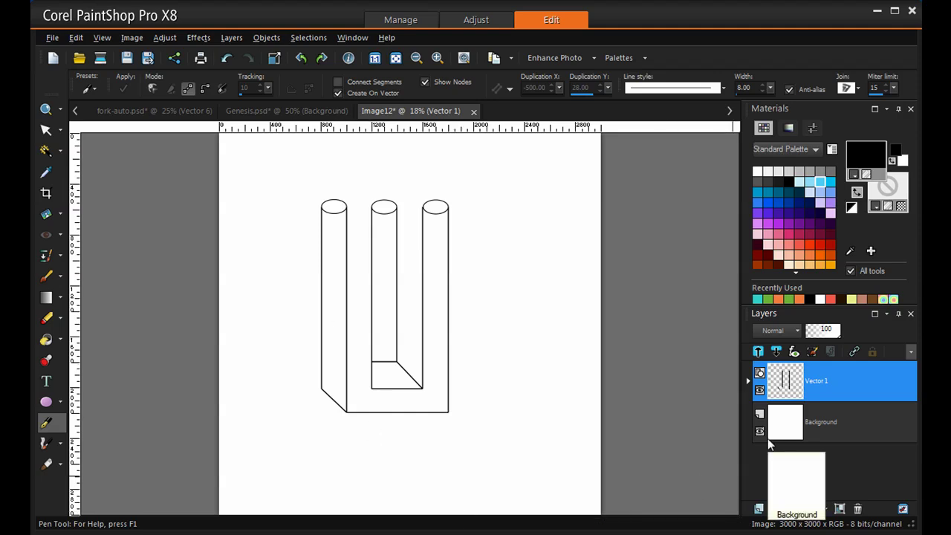